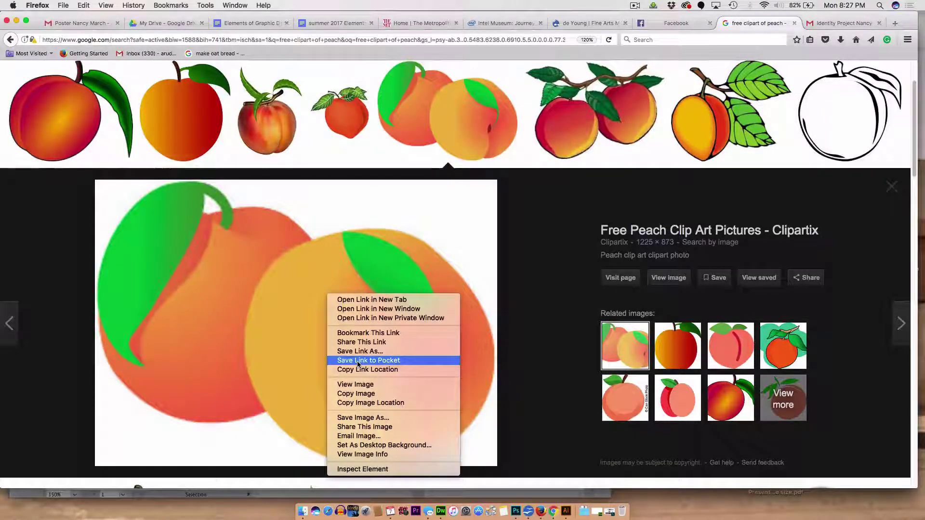
# Save the two-peach clip art from the Google Images results to the Desktop as peaches.jpg.
pyautogui.click(350, 418)
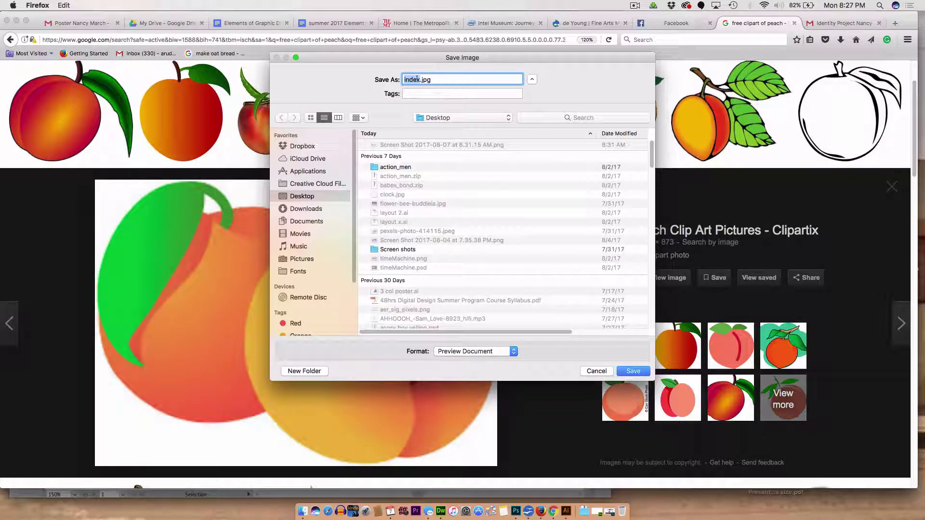
pyautogui.write('peach')
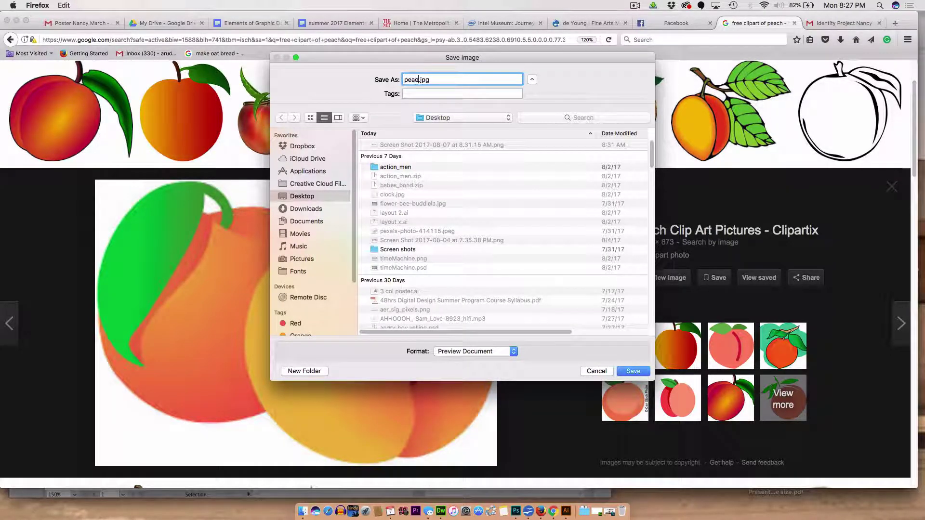
pyautogui.write('es')
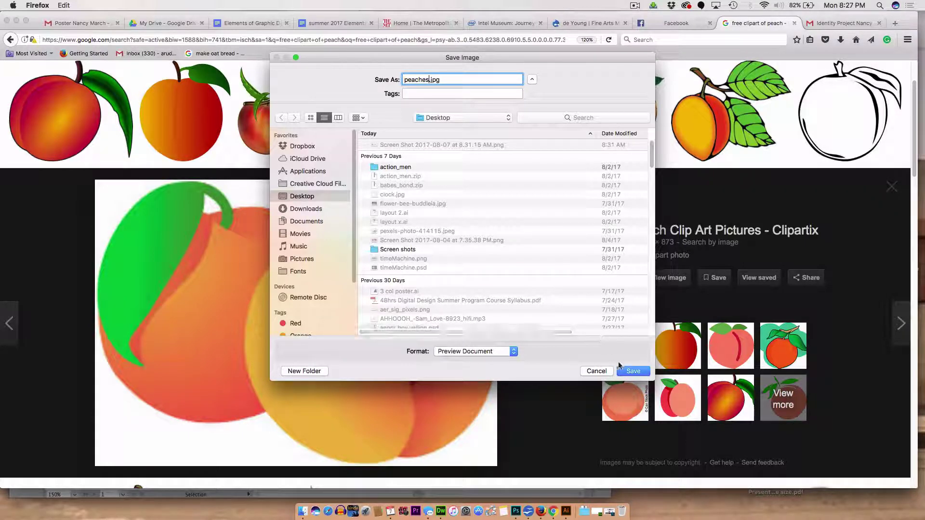
pyautogui.click(630, 372)
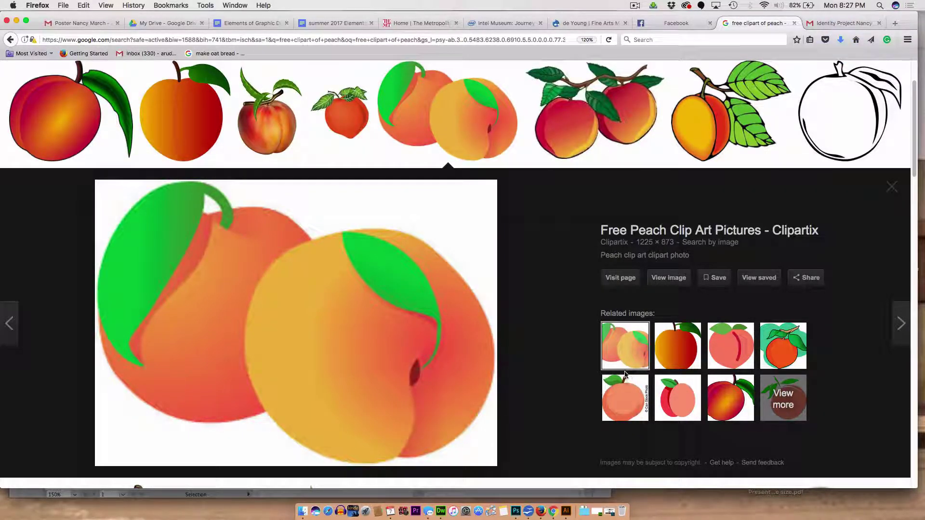
# Enlarge the Illustrator window, move the Fruit swatch library aside, and put the red arch top-left.
pyautogui.press('super+Tab')
pyautogui.press('super+Tab')
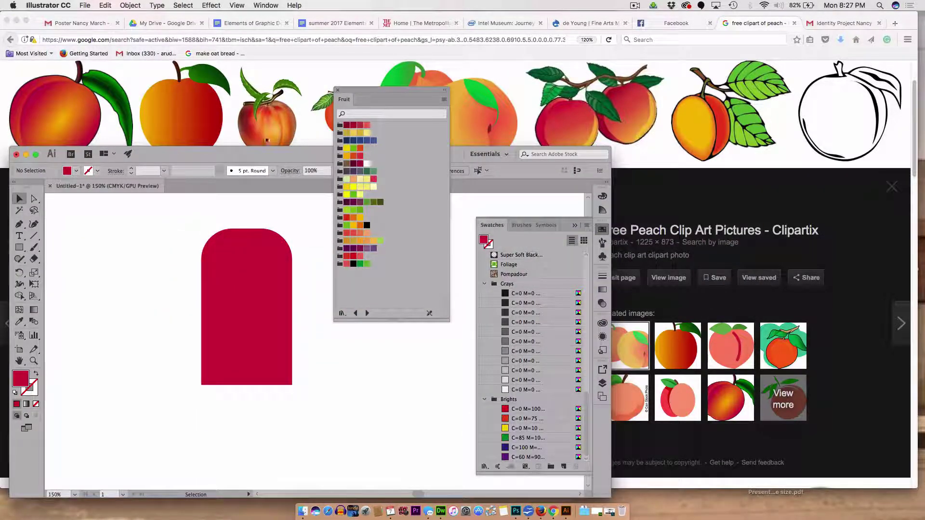
pyautogui.moveTo(223, 151); pyautogui.dragTo(221, 21)
pyautogui.moveTo(607, 358); pyautogui.dragTo(902, 488)
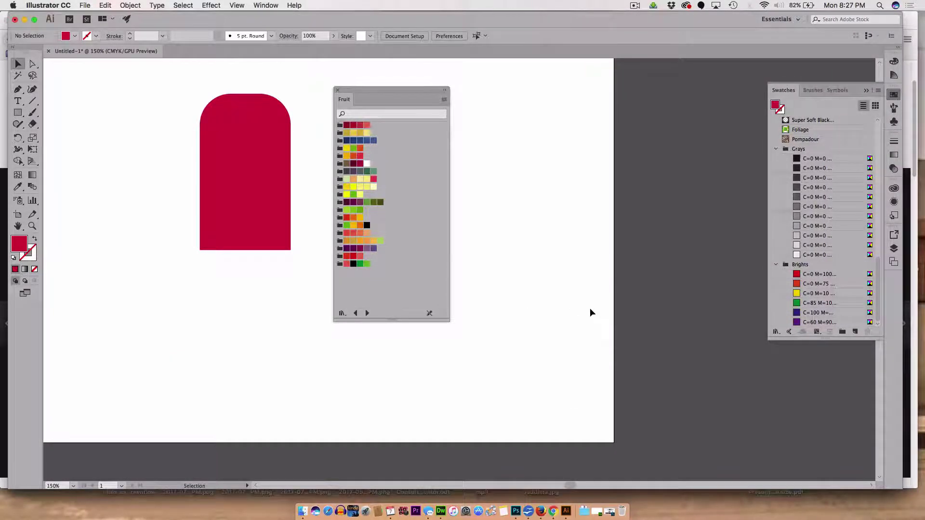
pyautogui.moveTo(356, 89); pyautogui.dragTo(645, 190)
pyautogui.moveTo(686, 218); pyautogui.dragTo(750, 258)
pyautogui.moveTo(242, 177); pyautogui.dragTo(99, 158)
pyautogui.click(211, 228)
# Load peaches.jpg for placing with File > Place.
pyautogui.click(84, 5)
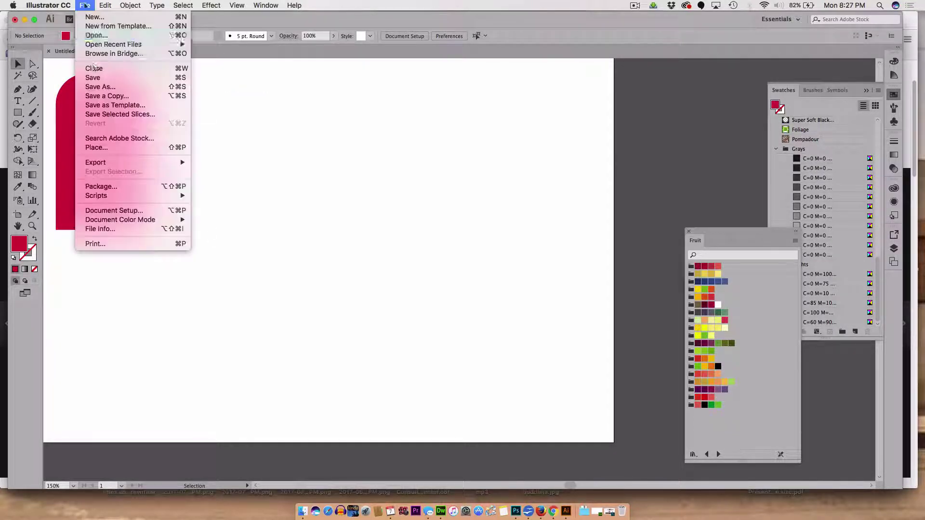
pyautogui.click(97, 147)
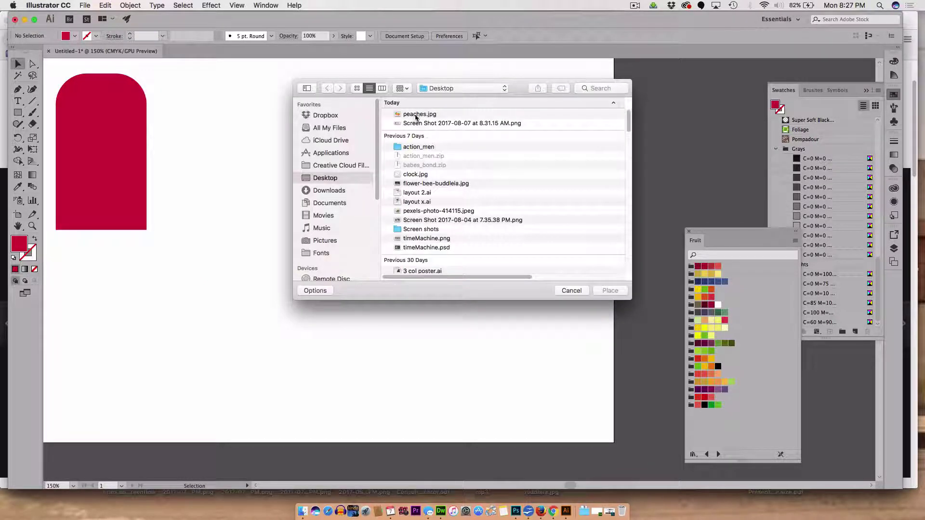
pyautogui.click(415, 116)
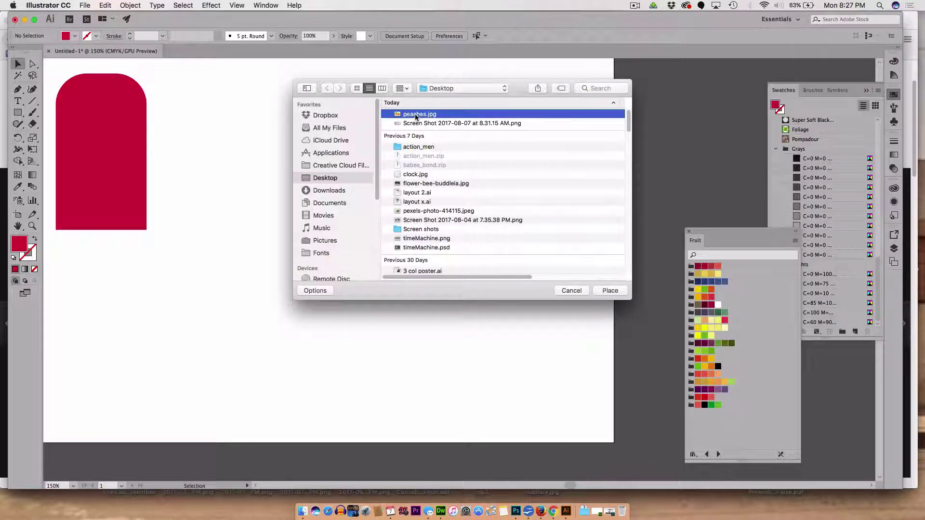
pyautogui.click(611, 292)
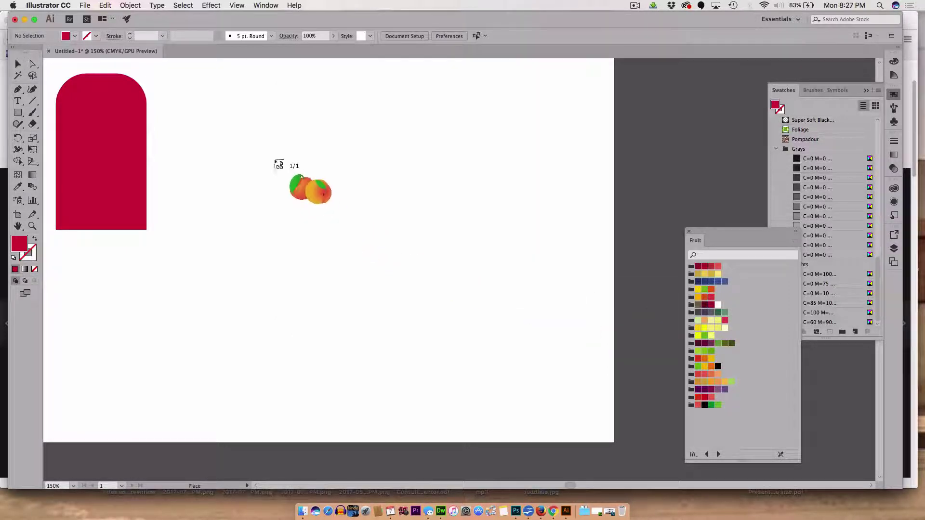
# Place the peaches image beside the red arch, then undo the black-and-white Image Trace.
pyautogui.moveTo(267, 149); pyautogui.dragTo(389, 250)
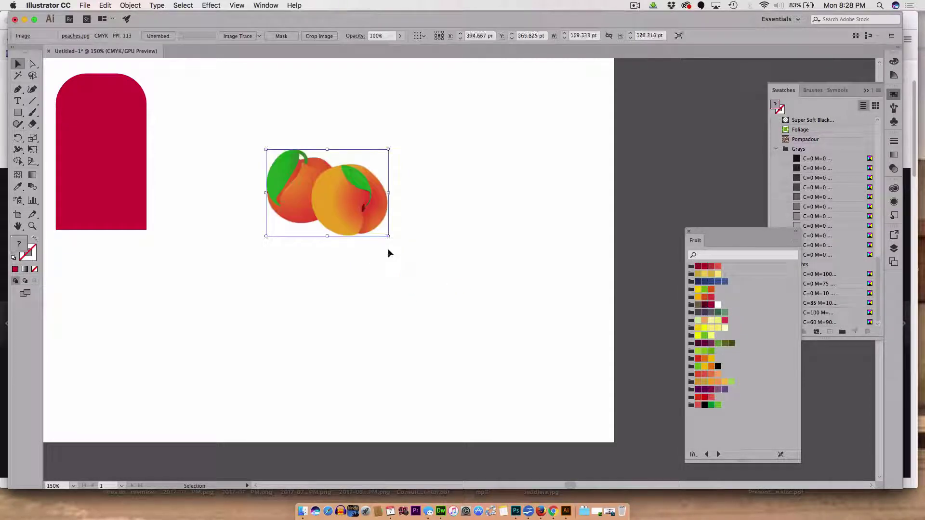
pyautogui.click(237, 36)
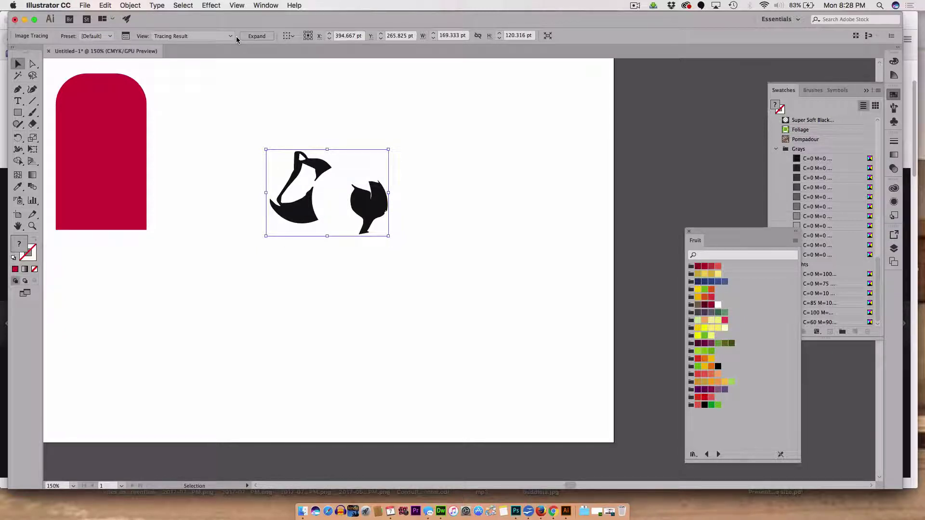
pyautogui.press('super+z')
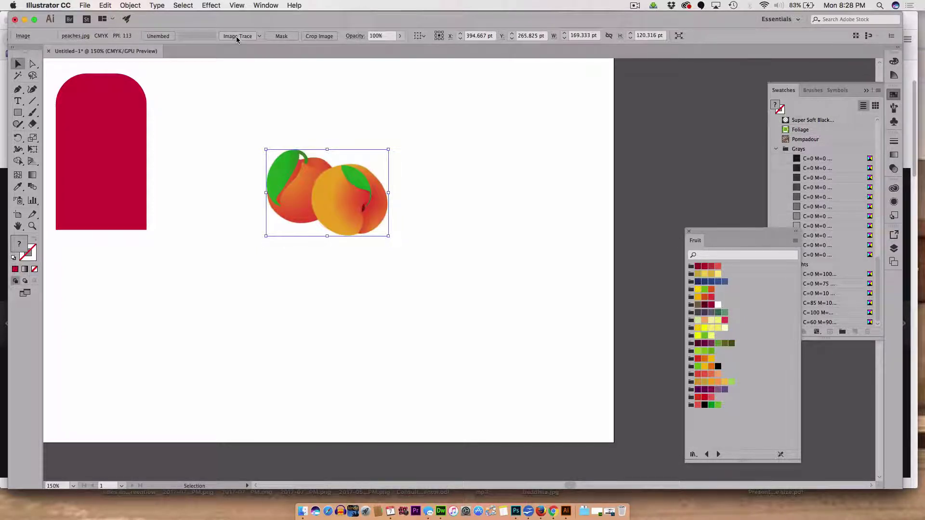
# Open the Image Trace panel and trace the peaches with the 6 Colors preset.
pyautogui.click(266, 5)
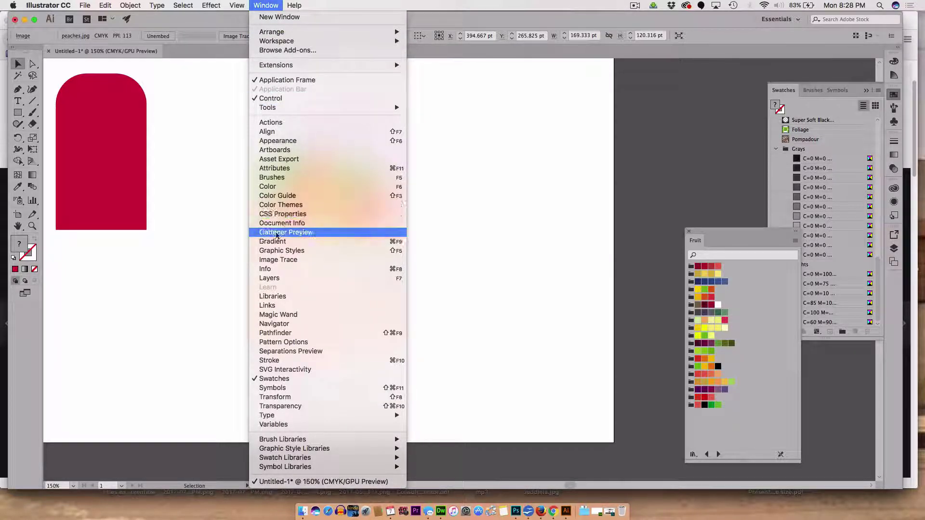
pyautogui.click(279, 261)
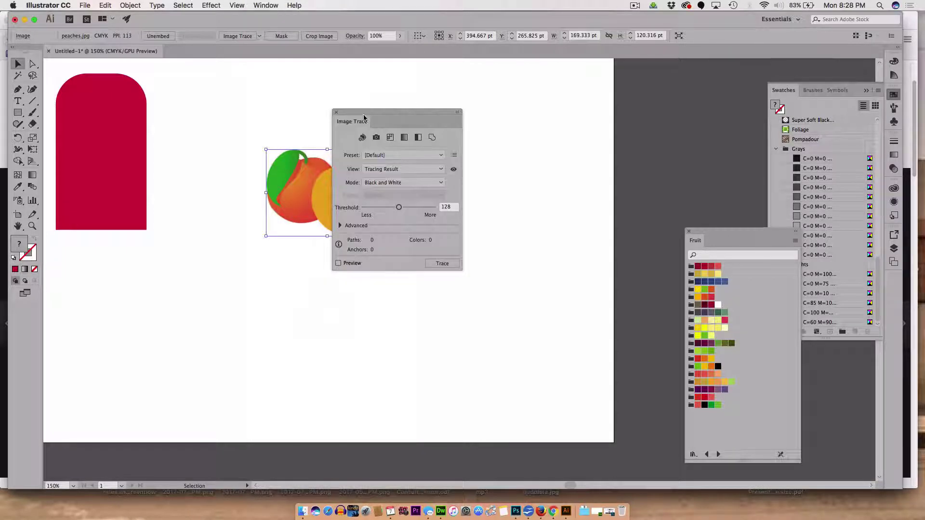
pyautogui.moveTo(360, 112)
pyautogui.mouseDown()
pyautogui.moveTo(497, 119)
pyautogui.moveTo(481, 103)
pyautogui.mouseUp()
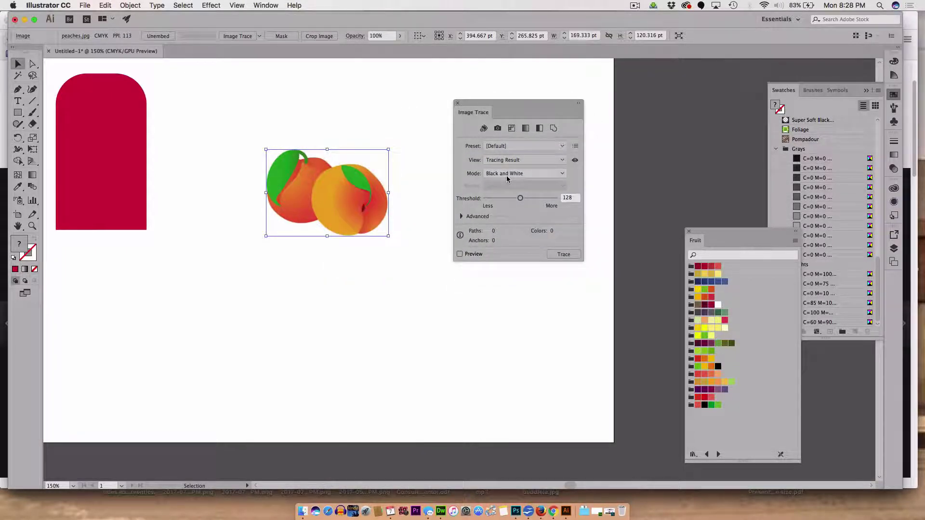
pyautogui.click(514, 146)
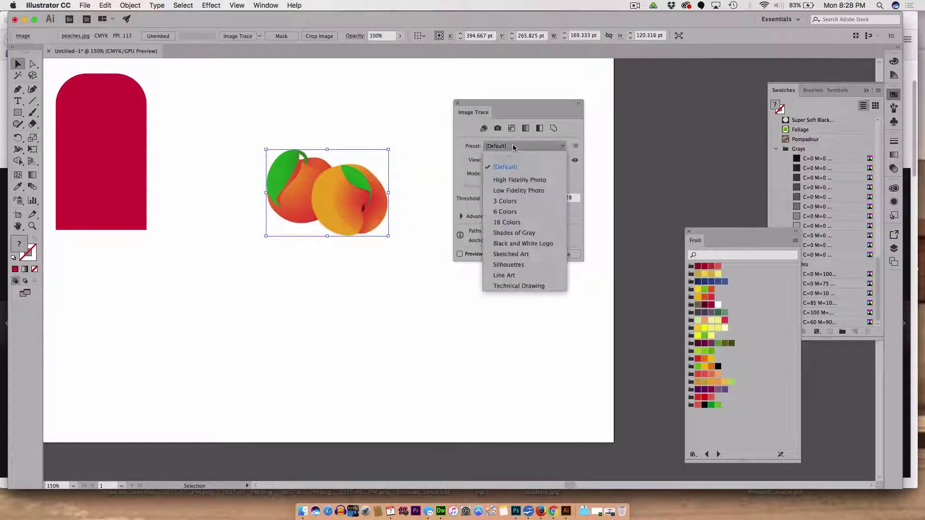
pyautogui.click(510, 209)
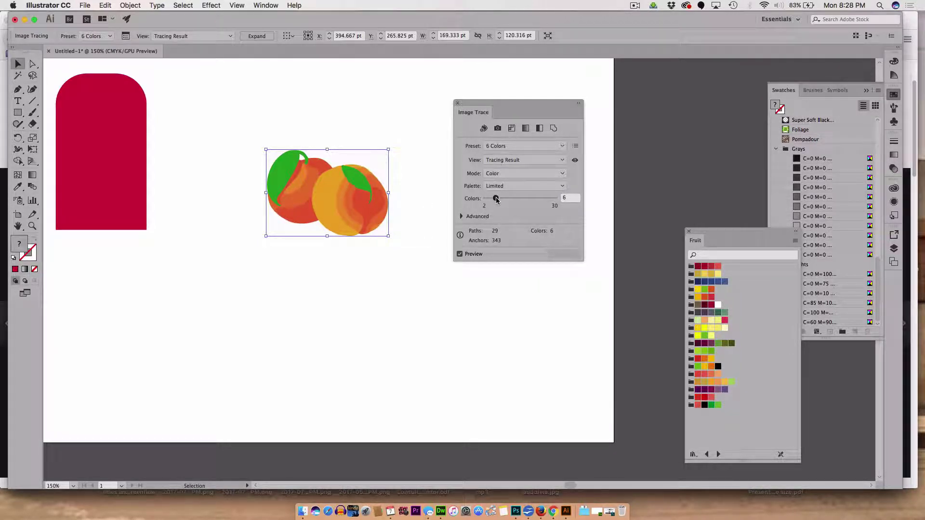
# Raise the trace Colors count through 14 and 16 to 22, checking the preview.
pyautogui.moveTo(497, 200); pyautogui.dragTo(507, 200)
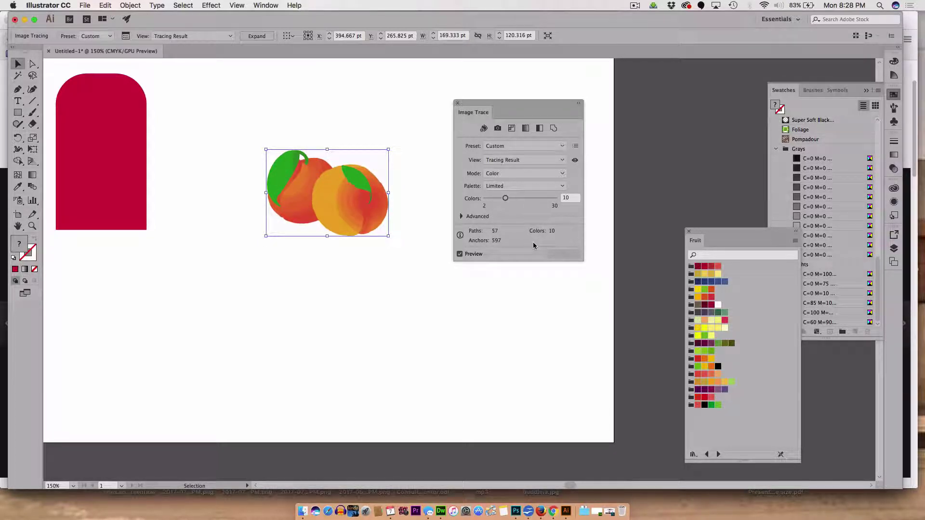
pyautogui.click(459, 254)
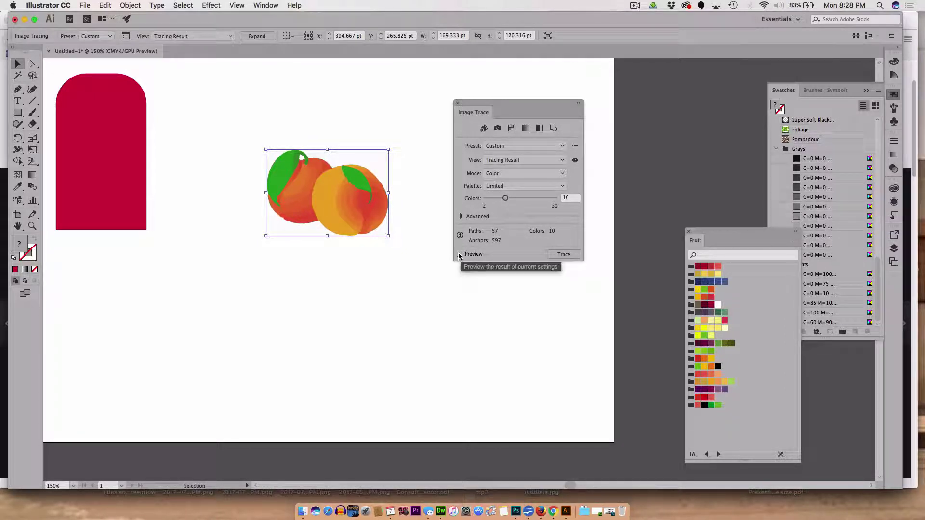
pyautogui.click(460, 255)
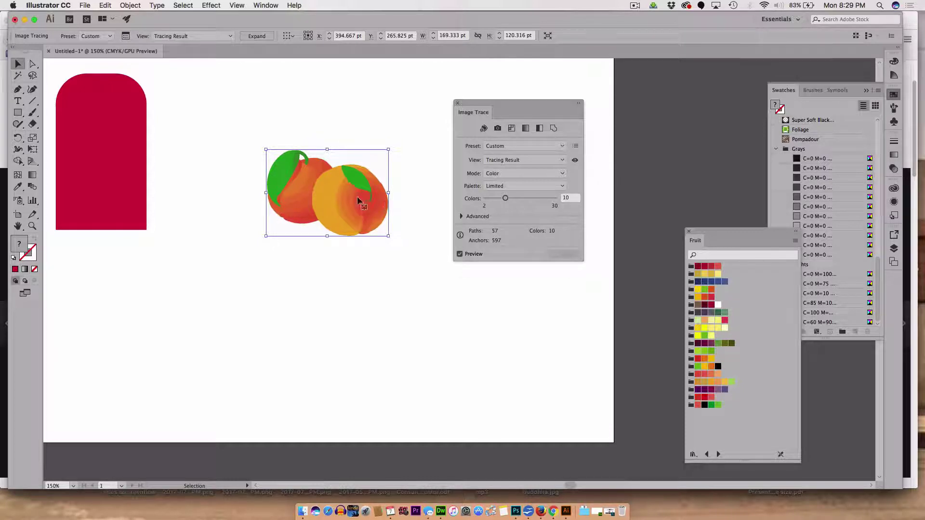
pyautogui.moveTo(368, 201); pyautogui.dragTo(369, 201)
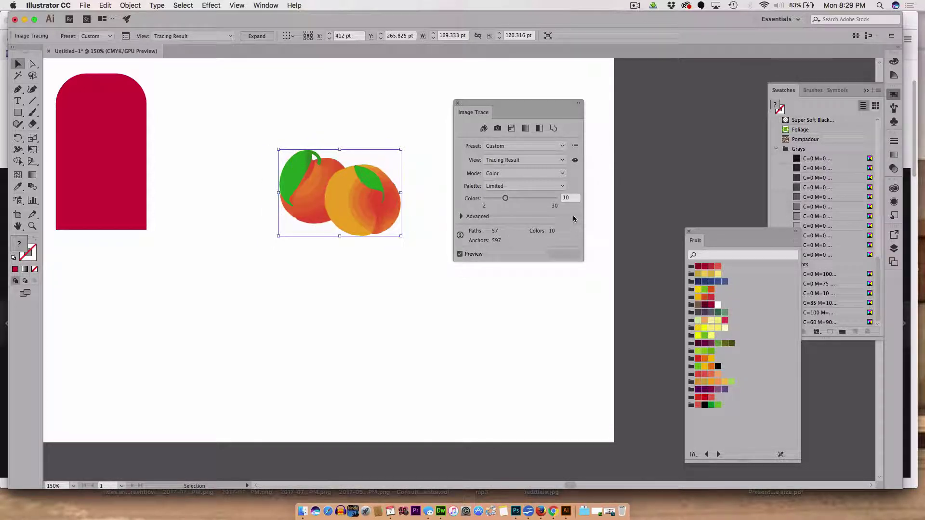
pyautogui.click(566, 199)
pyautogui.write('14')
pyautogui.press('Return')
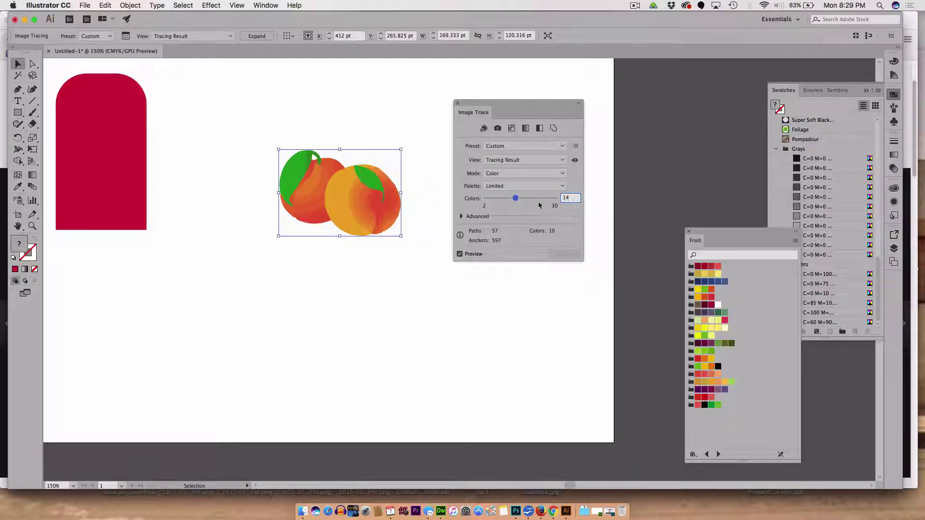
pyautogui.click(521, 198)
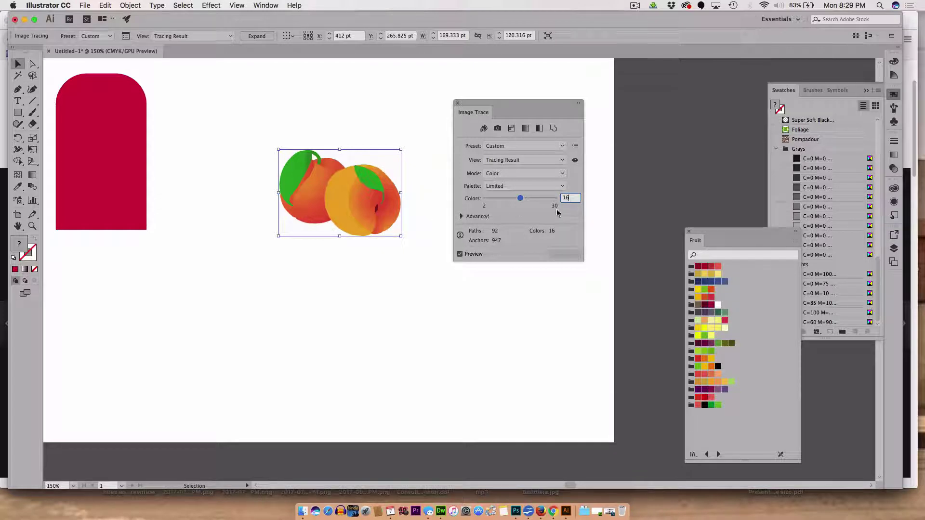
pyautogui.write('22')
pyautogui.press('Return')
# Move the Image Trace panel below the artboard, bring back the Fruit library, and reposition the peaches.
pyautogui.moveTo(475, 105)
pyautogui.mouseDown()
pyautogui.moveTo(383, 275)
pyautogui.moveTo(242, 341)
pyautogui.mouseUp()
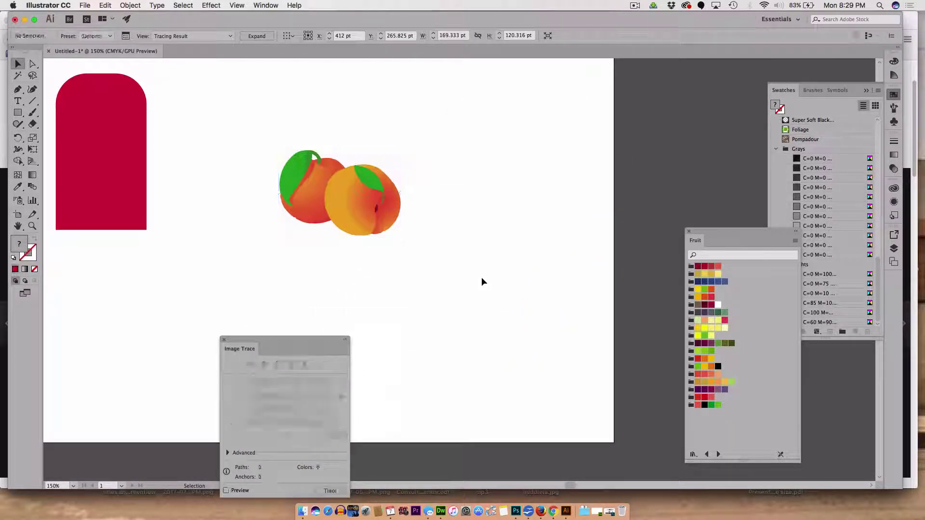
pyautogui.click(481, 276)
pyautogui.moveTo(720, 233); pyautogui.dragTo(498, 94)
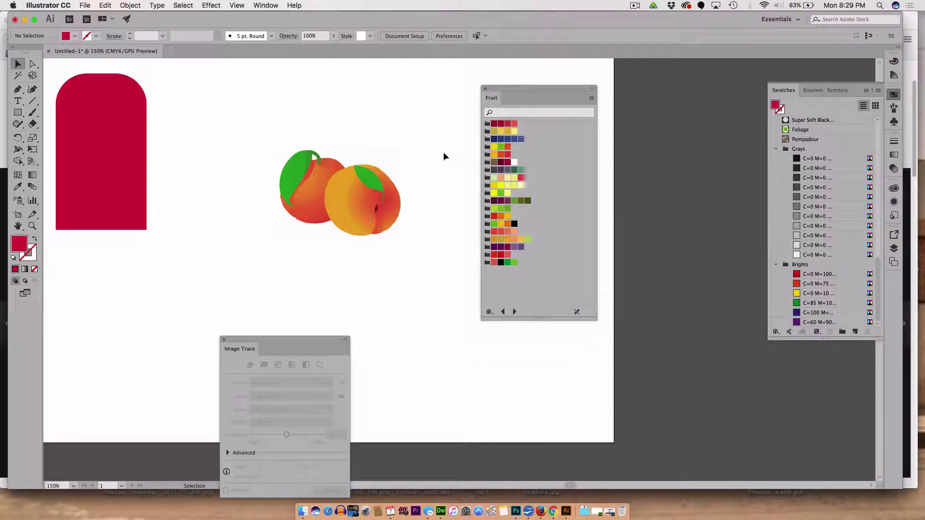
pyautogui.moveTo(354, 198); pyautogui.dragTo(345, 180)
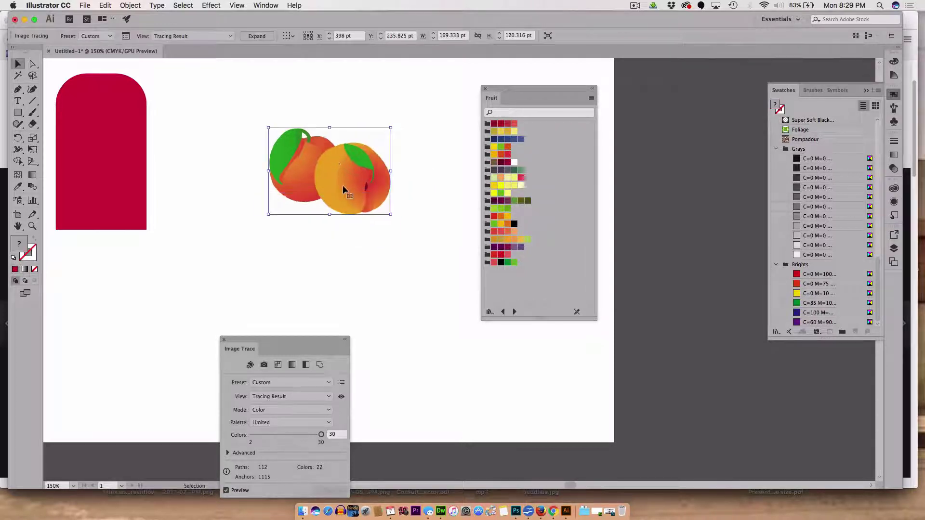
# Draw a rectangle around the peaches and fill it orange E27140.
pyautogui.click(18, 112)
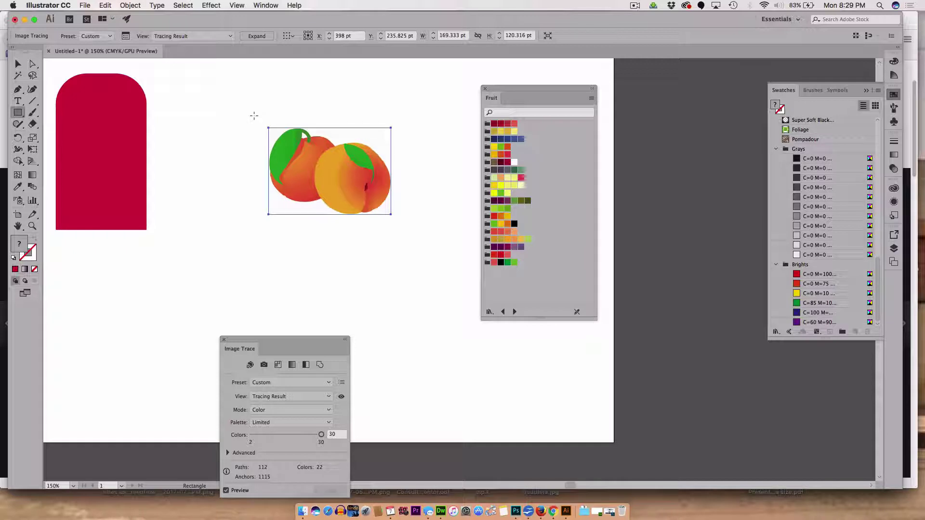
pyautogui.moveTo(254, 115); pyautogui.dragTo(406, 225)
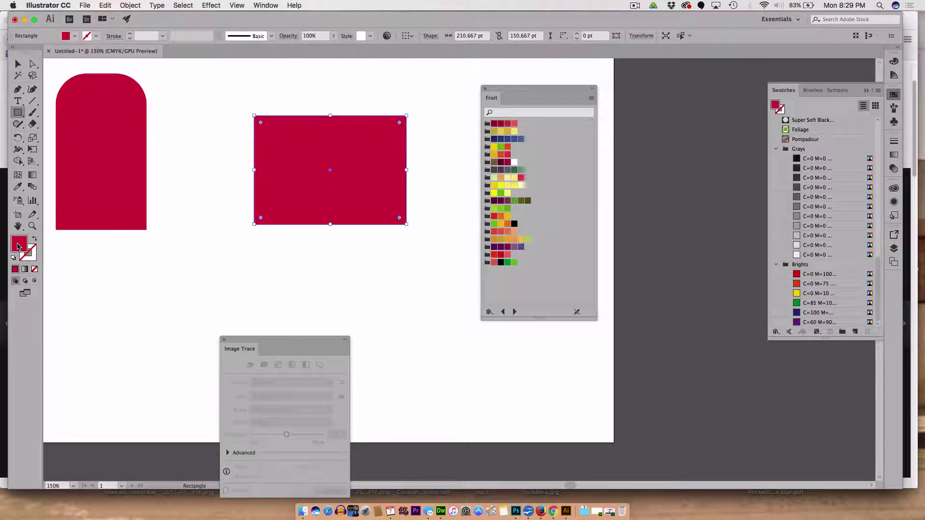
pyautogui.doubleClick(18, 247)
pyautogui.click(141, 179)
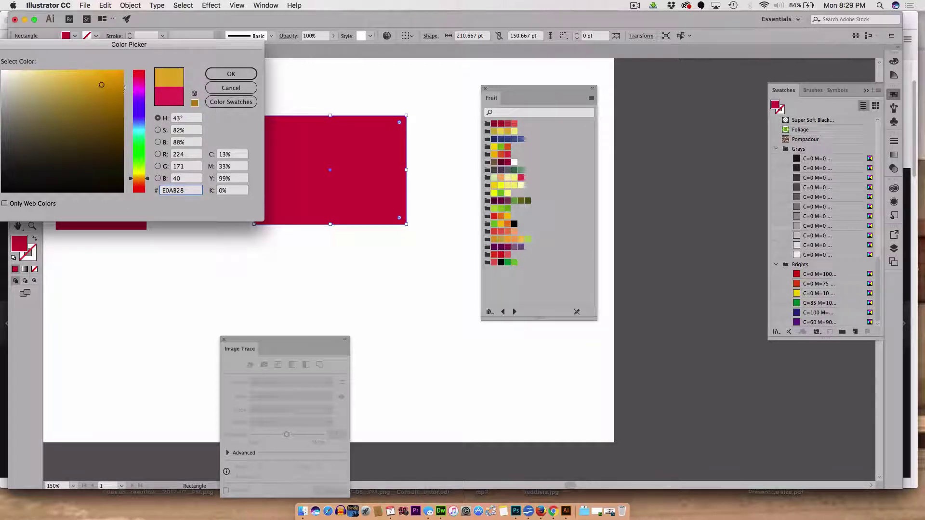
pyautogui.click(135, 182)
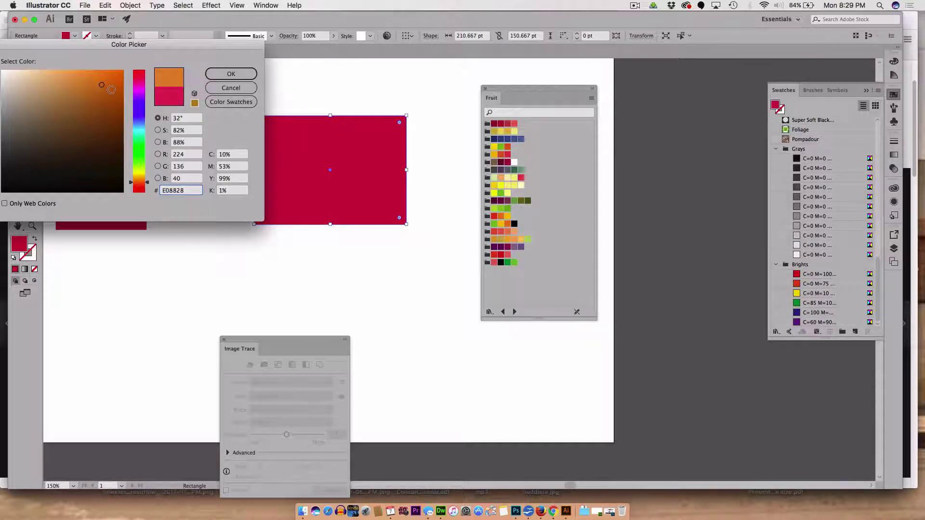
pyautogui.moveTo(111, 90)
pyautogui.mouseDown()
pyautogui.moveTo(122, 71)
pyautogui.moveTo(88, 71)
pyautogui.moveTo(89, 83)
pyautogui.mouseUp()
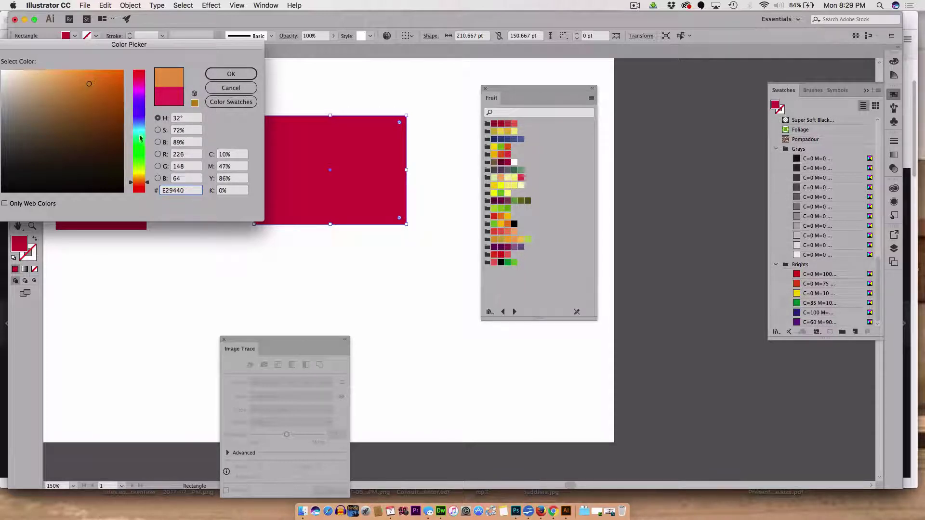
pyautogui.moveTo(135, 183); pyautogui.dragTo(135, 187)
pyautogui.click(231, 74)
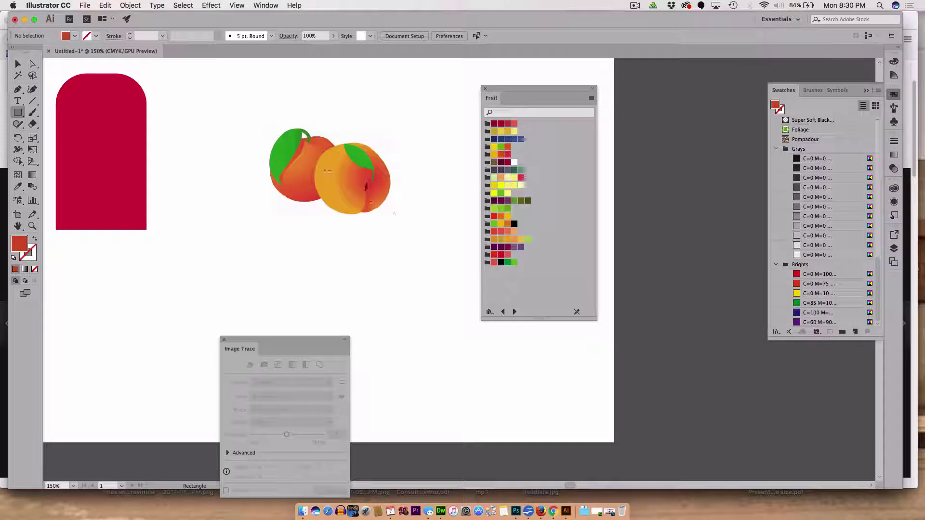
# Send the orange rectangle behind the traced peaches.
pyautogui.press('v')
pyautogui.click(311, 161)
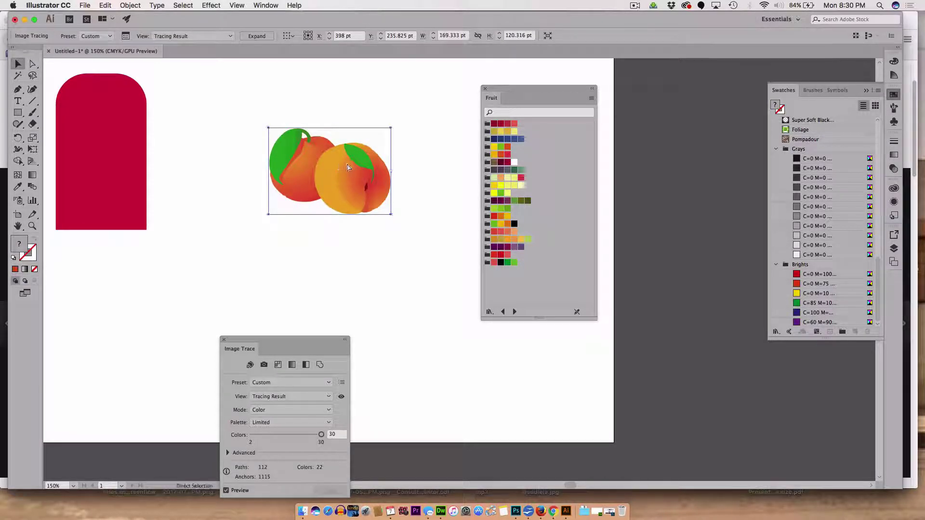
pyautogui.press('super+b')
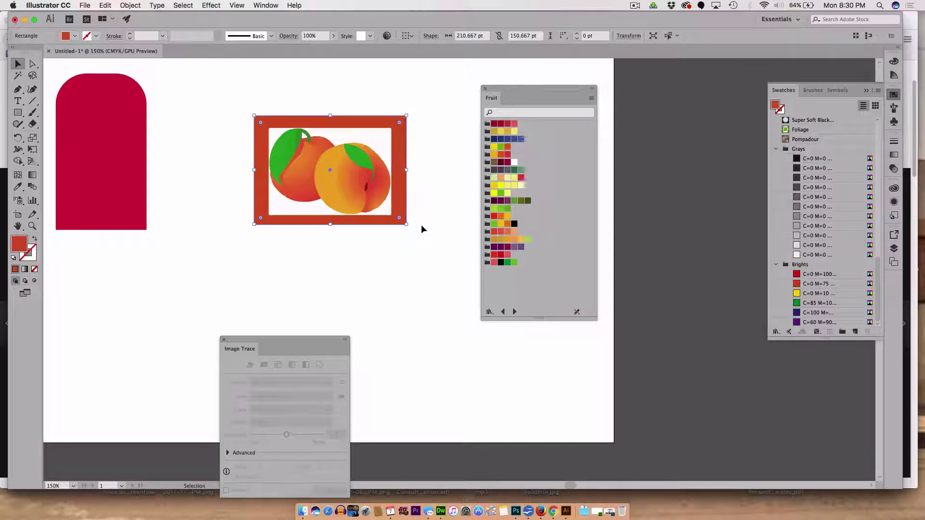
# Expand the traced peaches into paths with Object > Expand.
pyautogui.click(32, 64)
pyautogui.click(291, 213)
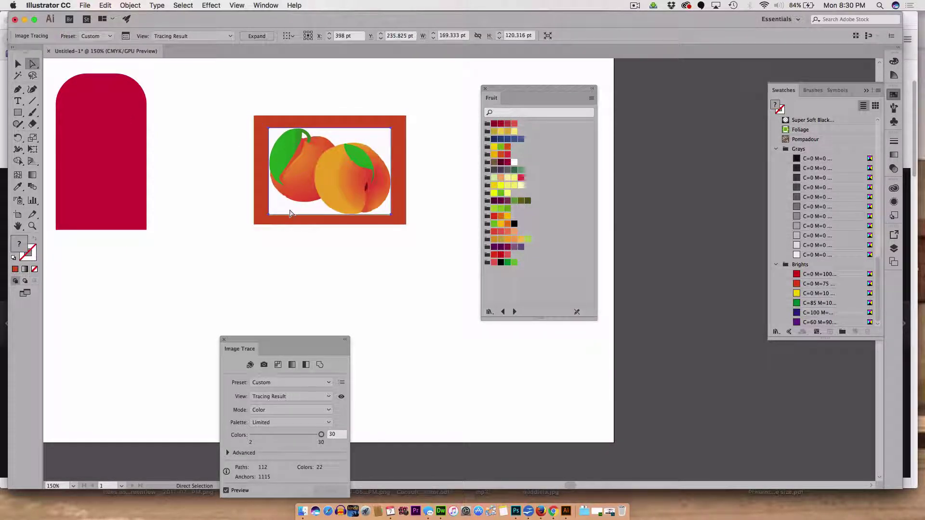
pyautogui.click(130, 5)
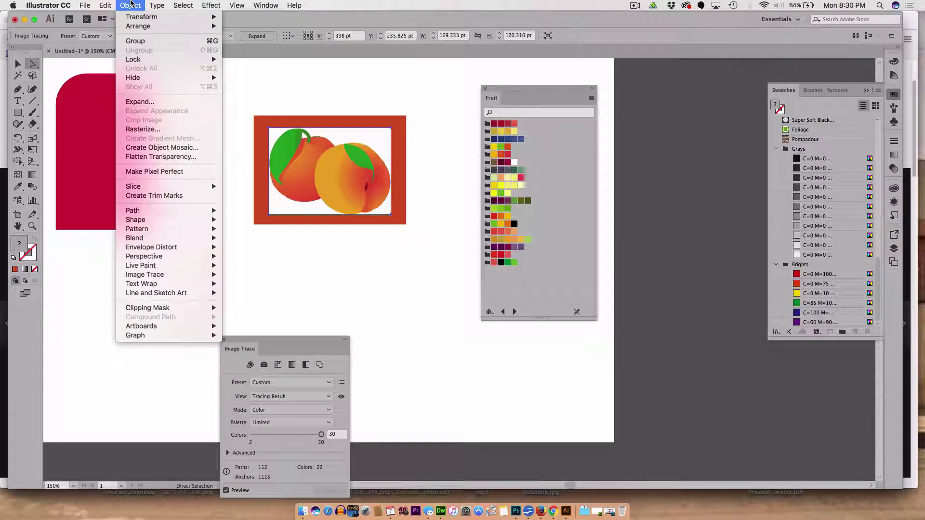
pyautogui.click(131, 102)
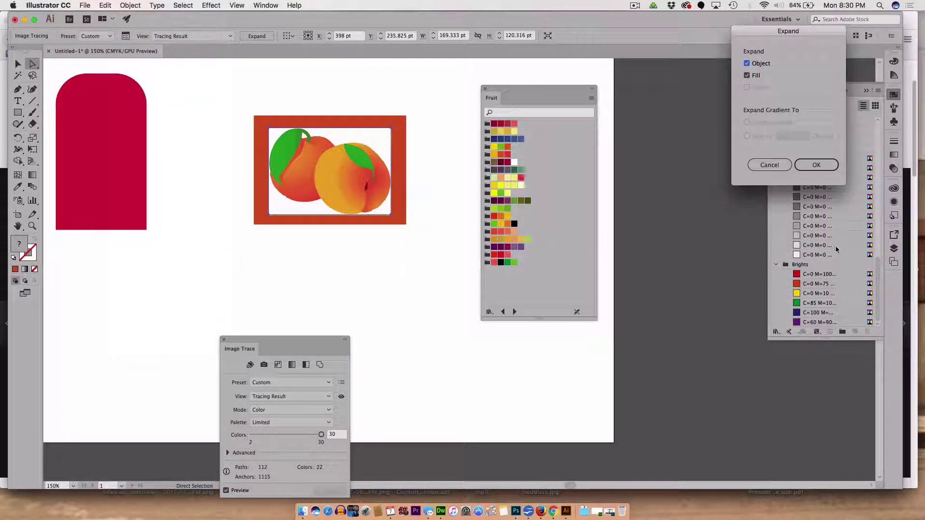
pyautogui.click(817, 165)
# Delete the trace's white background shape and select the small white leaf-tip path.
pyautogui.click(441, 308)
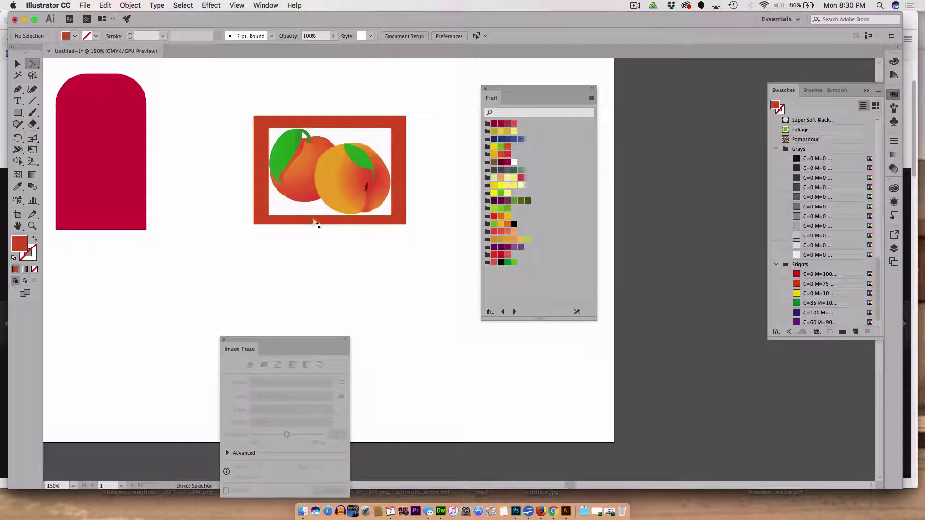
pyautogui.click(299, 213)
pyautogui.press('Delete')
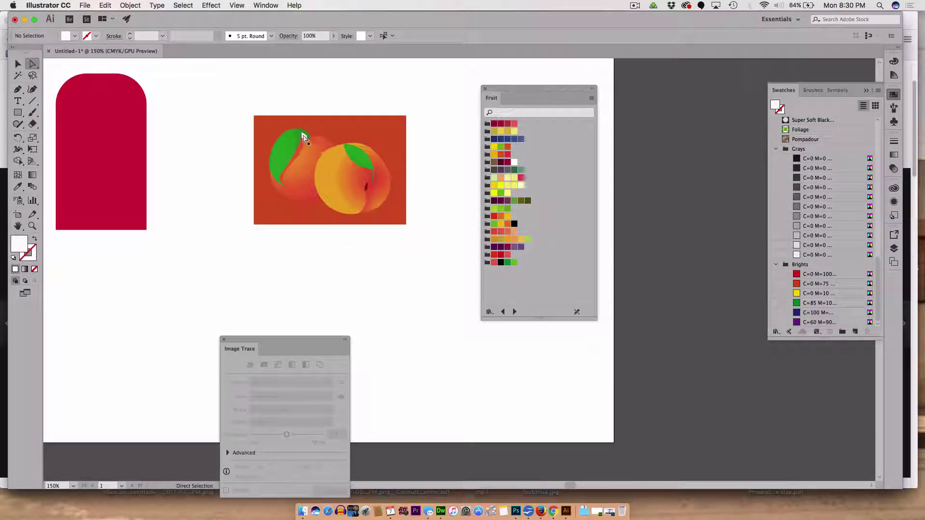
pyautogui.click(303, 136)
pyautogui.click(316, 165)
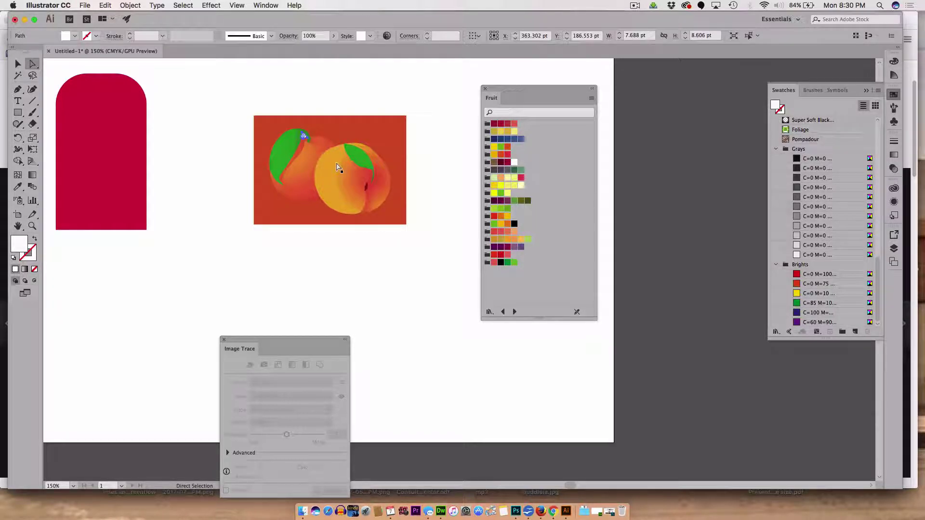
# Delete the white leaf-tip path and recolour the background rectangle gold.
pyautogui.press('Delete')
pyautogui.click(266, 206)
pyautogui.doubleClick(19, 246)
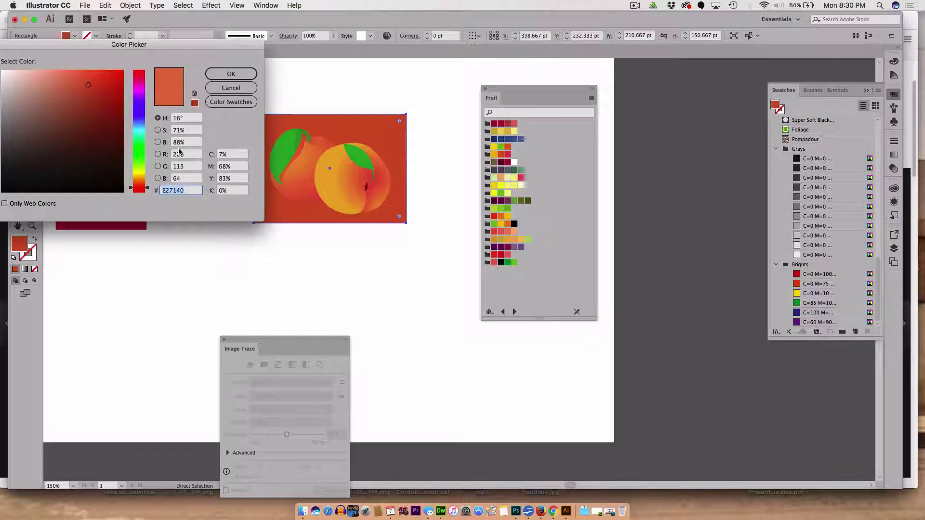
pyautogui.moveTo(147, 185); pyautogui.dragTo(144, 180)
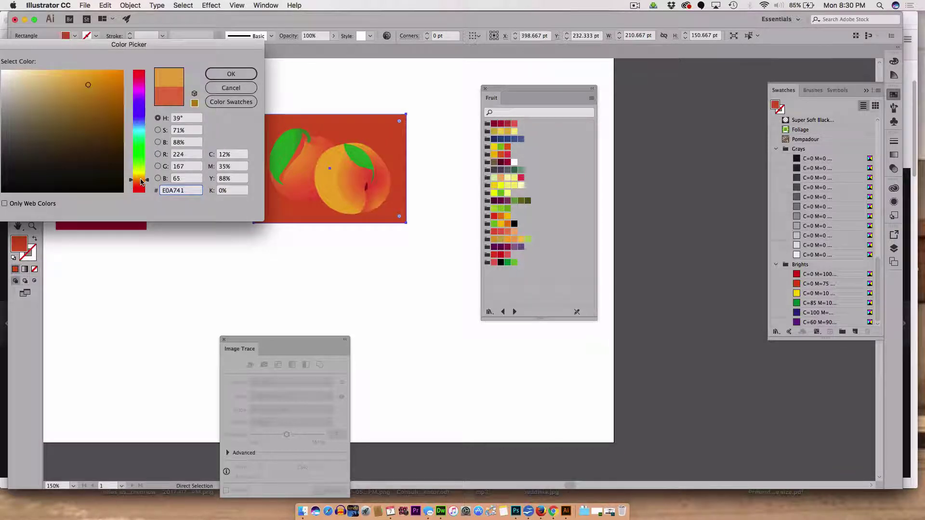
pyautogui.click(231, 74)
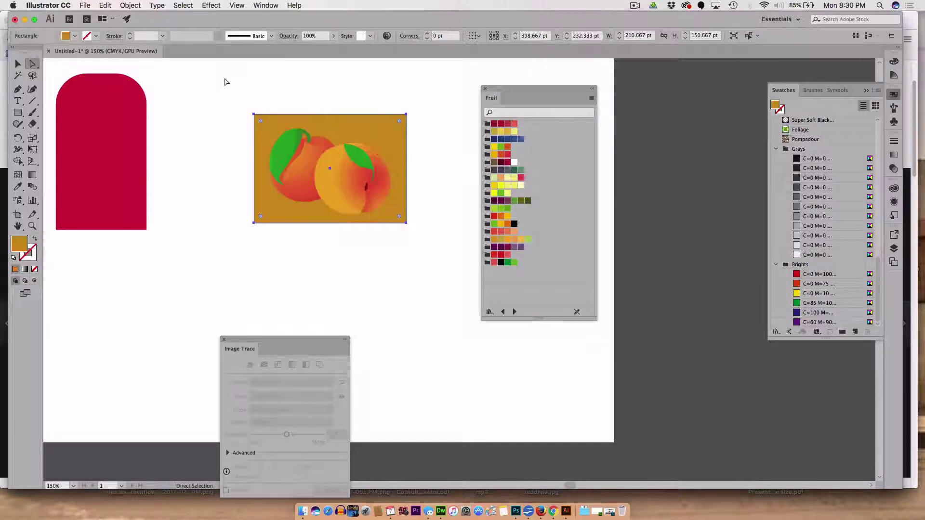
# Refine the rectangle's fill from gold to a bright yellow.
pyautogui.doubleClick(19, 245)
pyautogui.moveTo(138, 181); pyautogui.dragTo(138, 177)
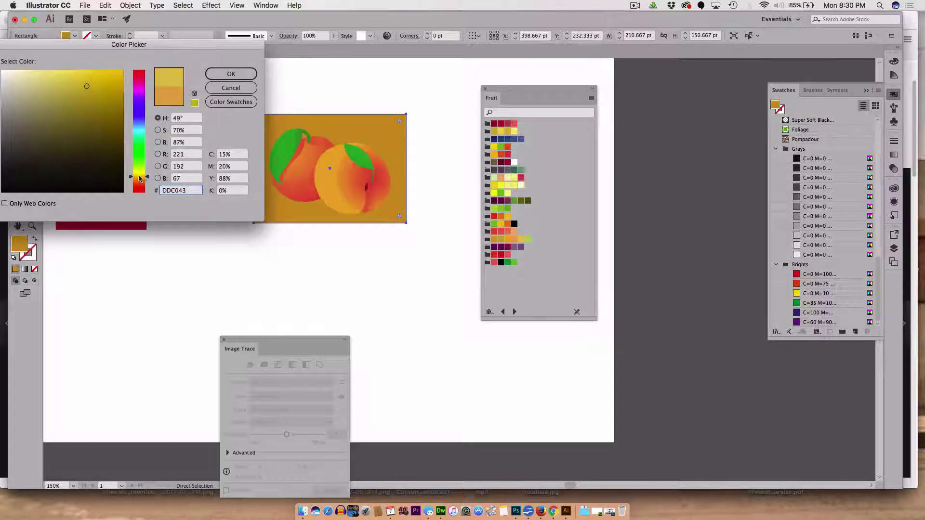
pyautogui.click(235, 75)
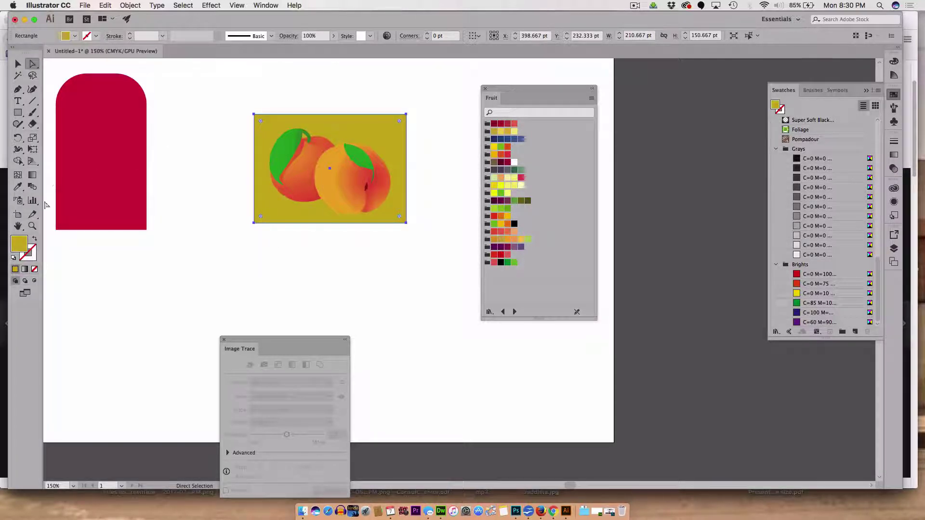
pyautogui.doubleClick(19, 244)
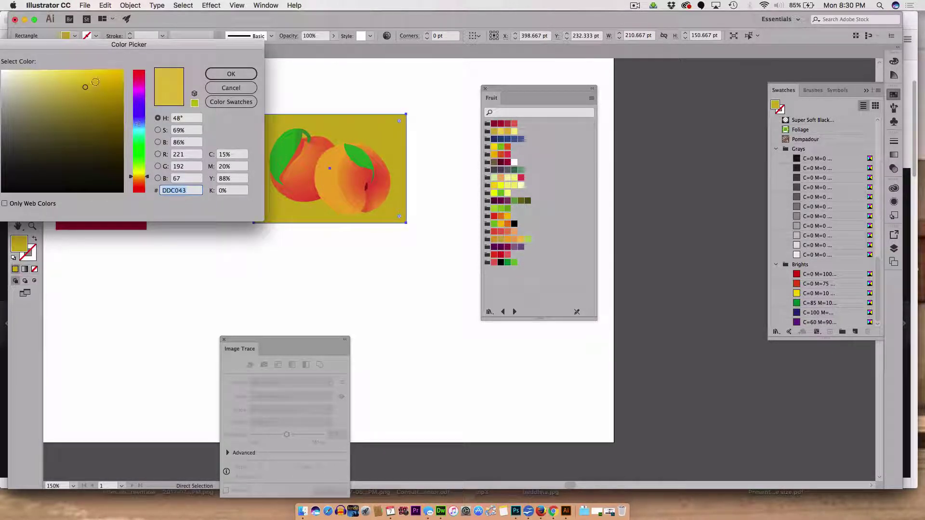
pyautogui.click(97, 77)
pyautogui.click(231, 74)
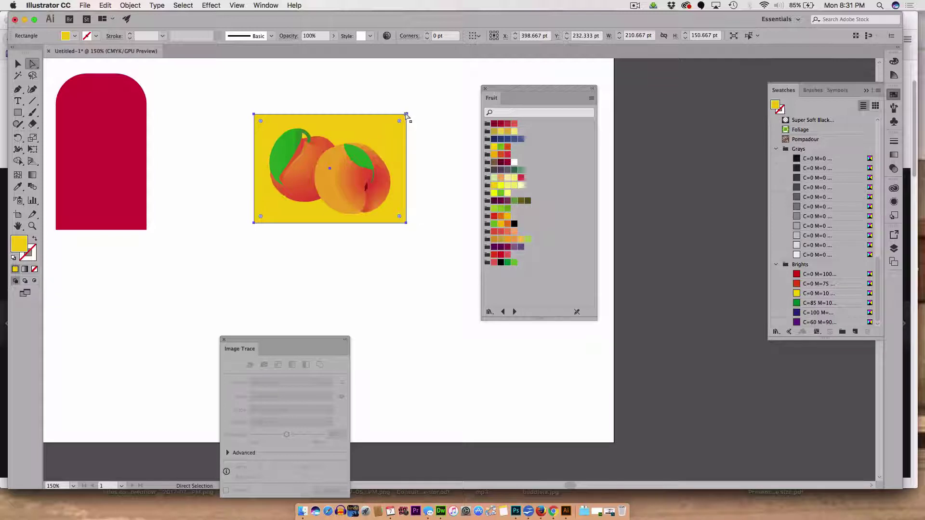
# Narrow the yellow rectangle from its left edge and select it with the peaches.
pyautogui.moveTo(407, 114); pyautogui.dragTo(398, 114)
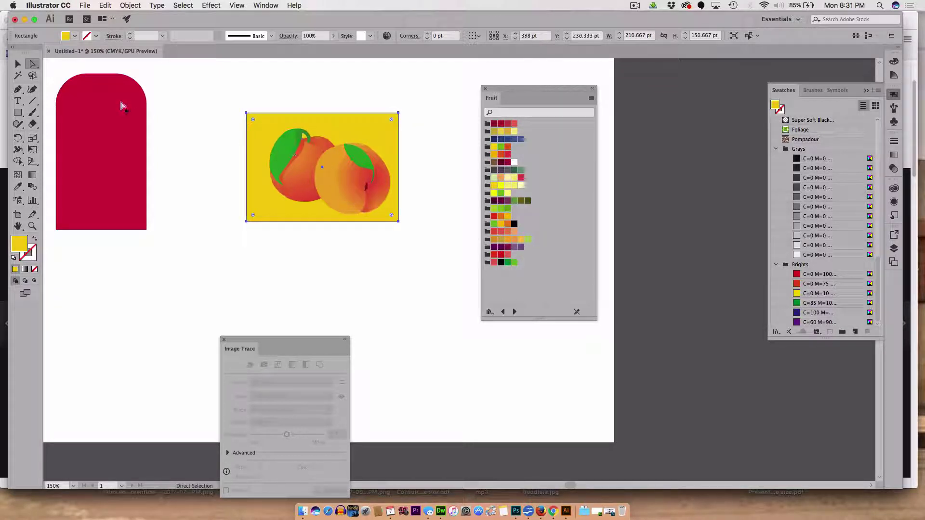
pyautogui.press('v')
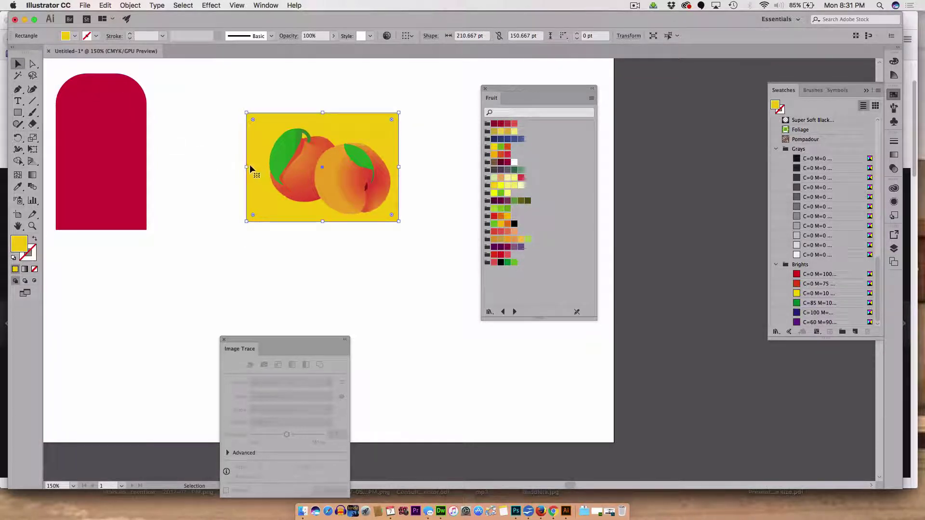
pyautogui.moveTo(247, 168); pyautogui.dragTo(259, 168)
pyautogui.click(417, 286)
pyautogui.moveTo(229, 85); pyautogui.dragTo(427, 245)
# Drag the peach artwork into the Swatches panel, set to Thumbnail View, as New Pattern Swatch 1.
pyautogui.moveTo(784, 90)
pyautogui.mouseDown()
pyautogui.moveTo(404, 86)
pyautogui.moveTo(611, 114)
pyautogui.moveTo(633, 98)
pyautogui.mouseUp()
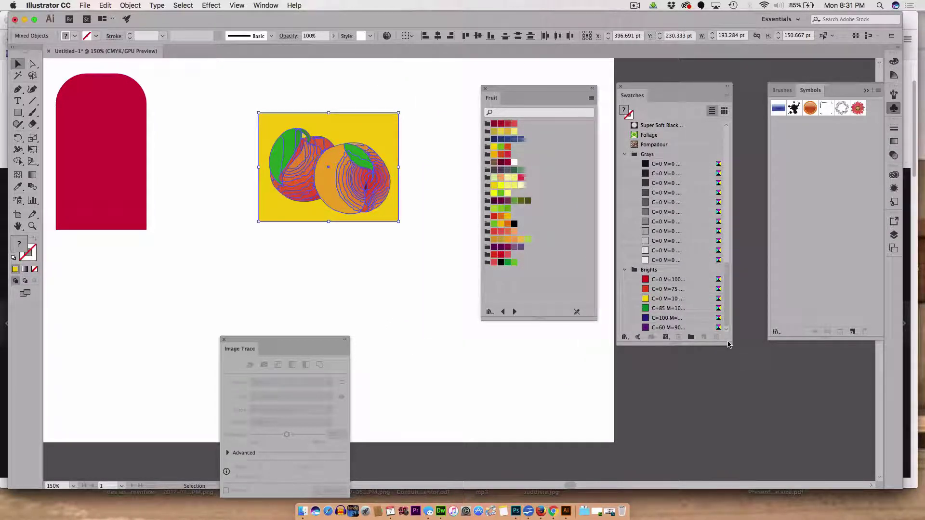
pyautogui.click(724, 112)
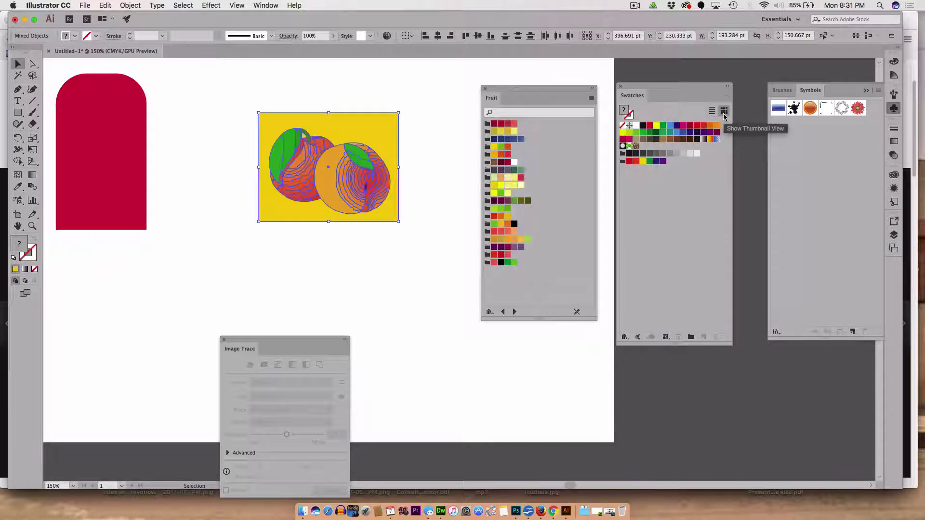
pyautogui.moveTo(392, 133)
pyautogui.mouseDown()
pyautogui.moveTo(603, 205)
pyautogui.moveTo(685, 212)
pyautogui.mouseUp()
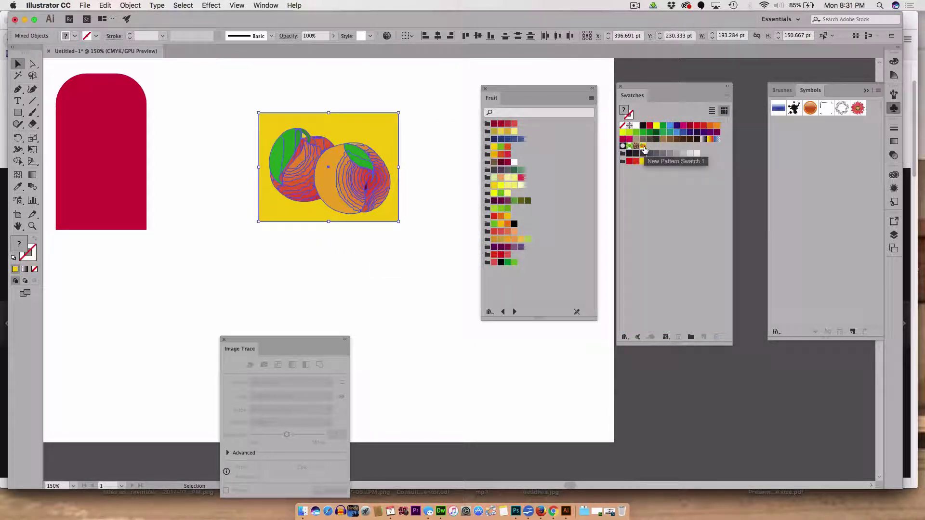
# Fill the red popsicle shape with the sampled yellow, then with New Pattern Swatch 1.
pyautogui.click(218, 136)
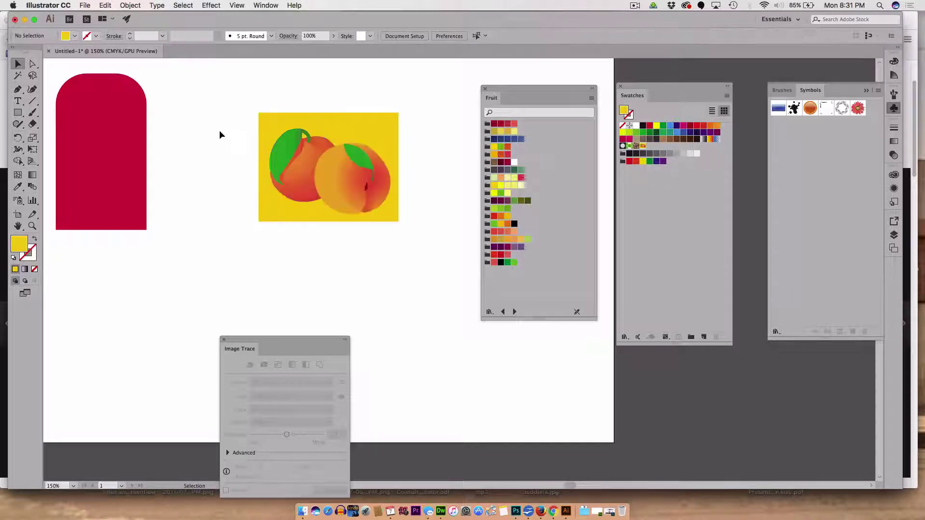
pyautogui.click(107, 151)
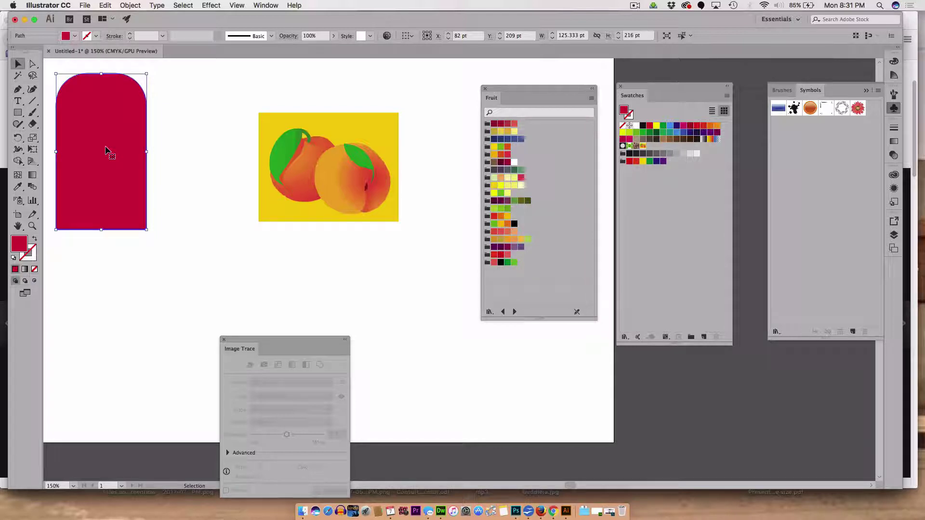
pyautogui.click(18, 187)
pyautogui.click(356, 121)
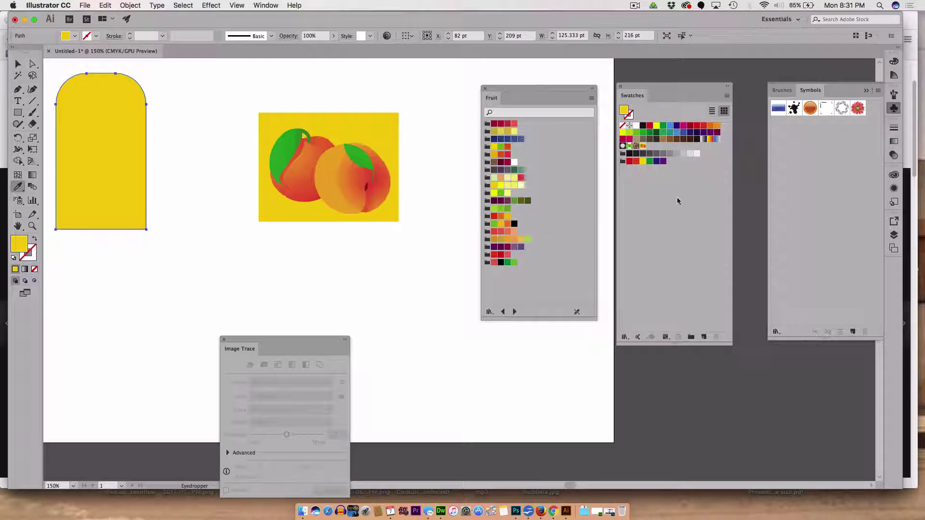
pyautogui.click(644, 146)
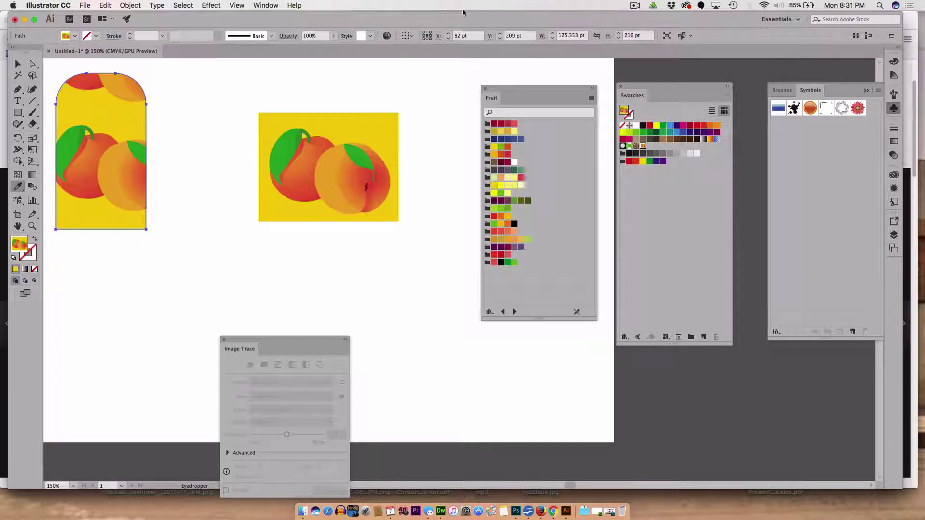
pyautogui.click(270, 5)
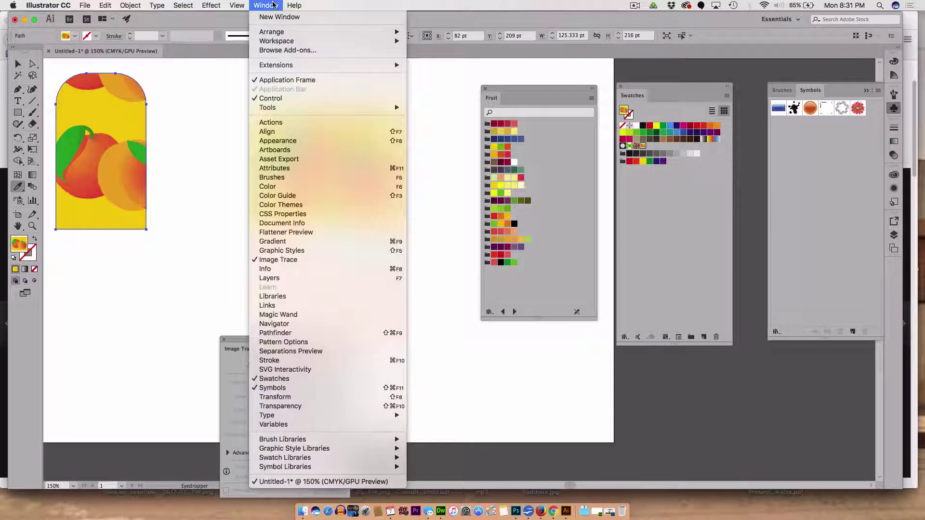
# Open Pattern Options, keep the swatch name, and enter Edit Pattern for the arch's peach pattern.
pyautogui.click(332, 343)
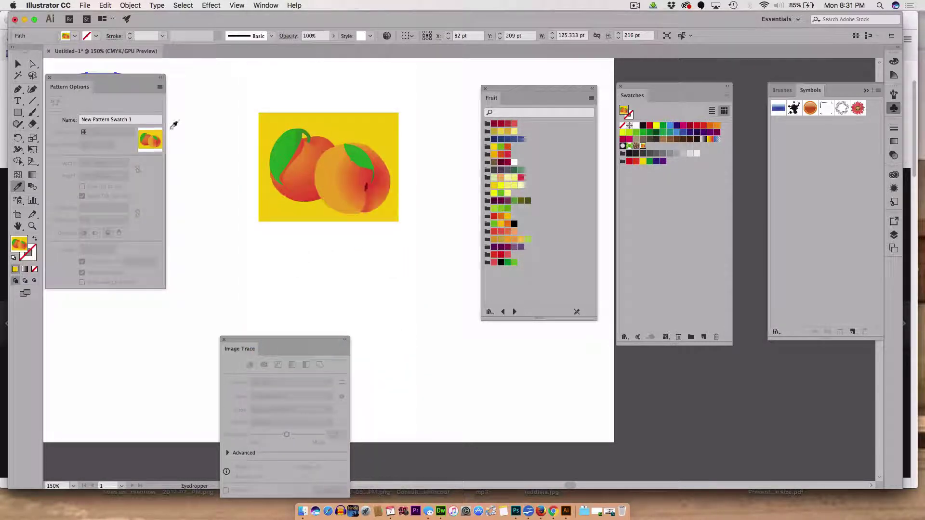
pyautogui.moveTo(80, 79); pyautogui.dragTo(396, 72)
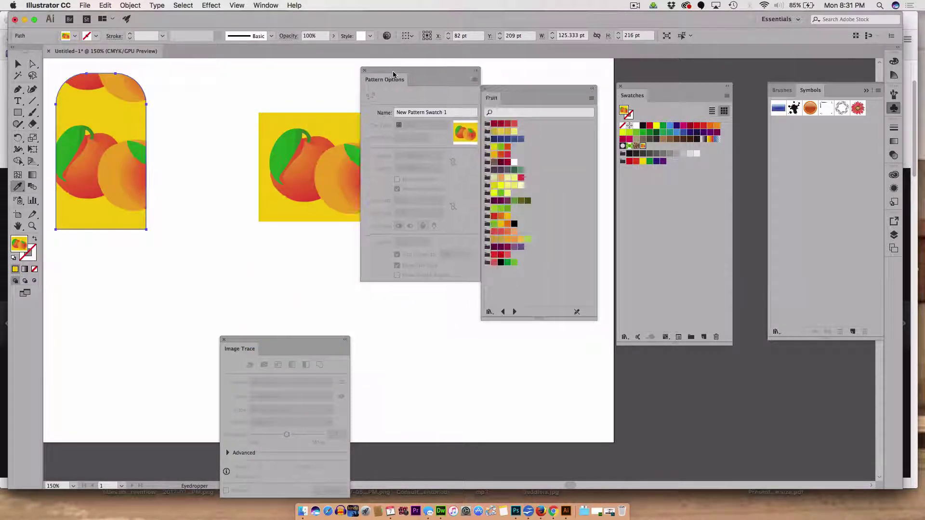
pyautogui.click(436, 111)
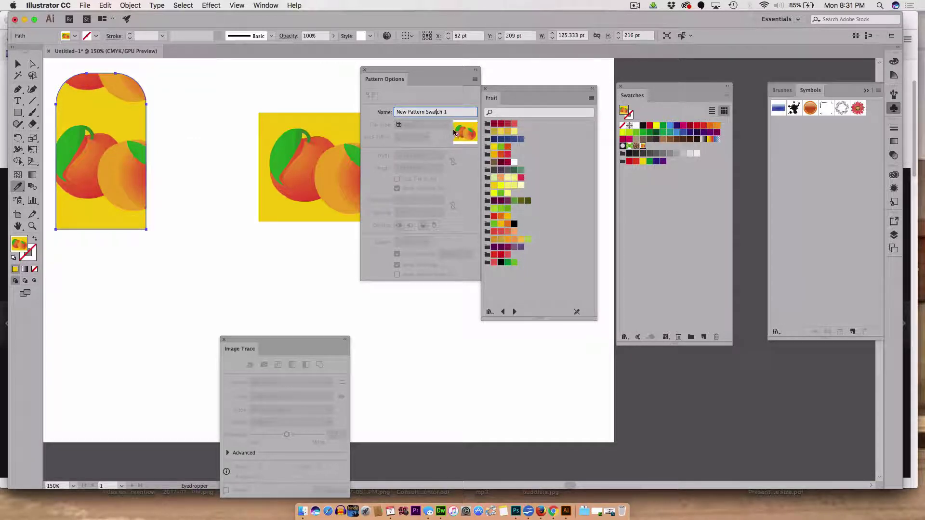
pyautogui.click(451, 153)
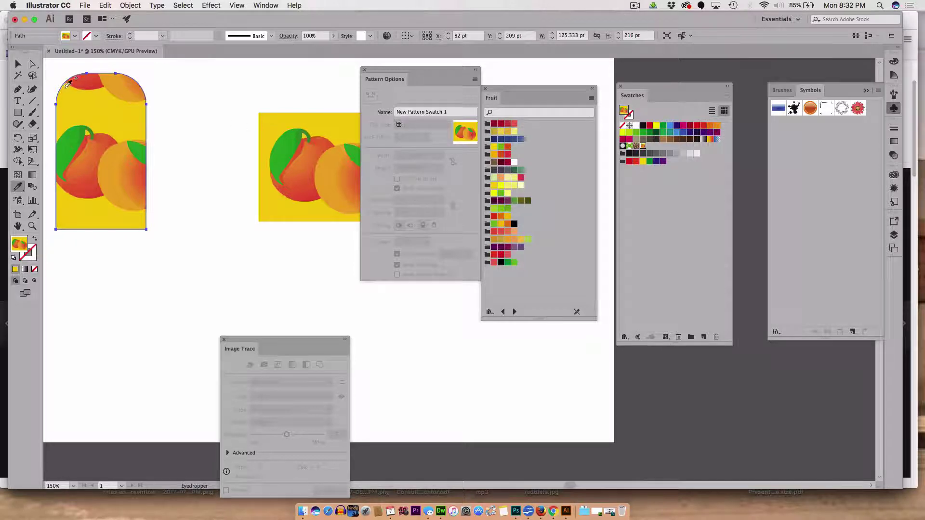
pyautogui.click(19, 65)
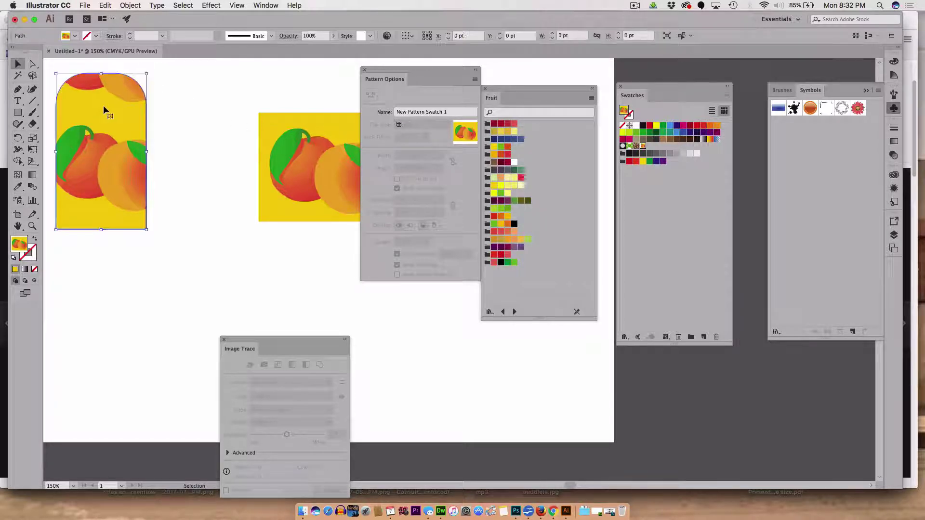
pyautogui.click(475, 79)
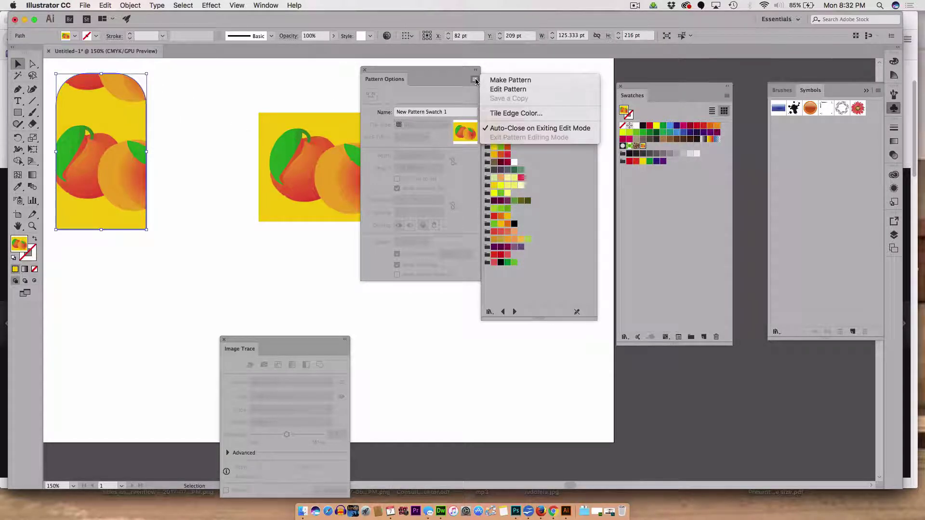
pyautogui.click(513, 89)
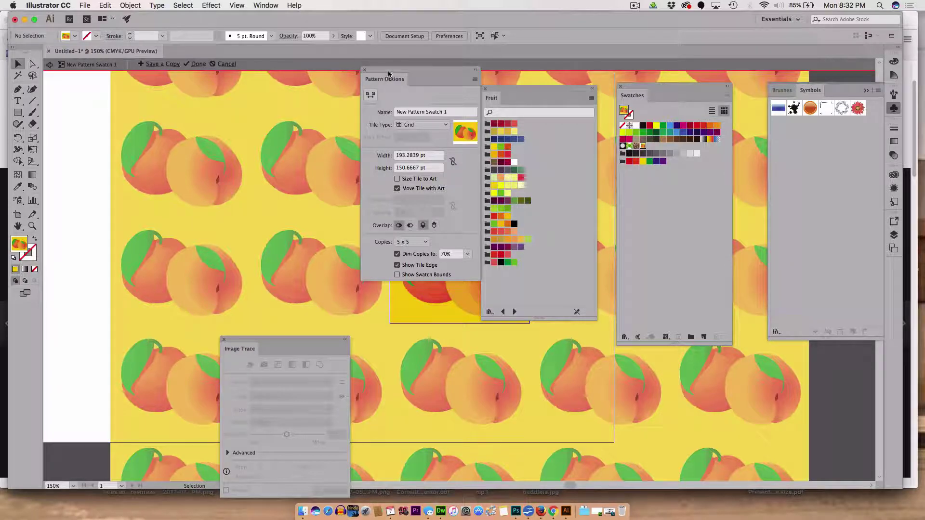
# Link the peach tile's width and height, then set its width to 90 pt.
pyautogui.moveTo(384, 74); pyautogui.dragTo(202, 90)
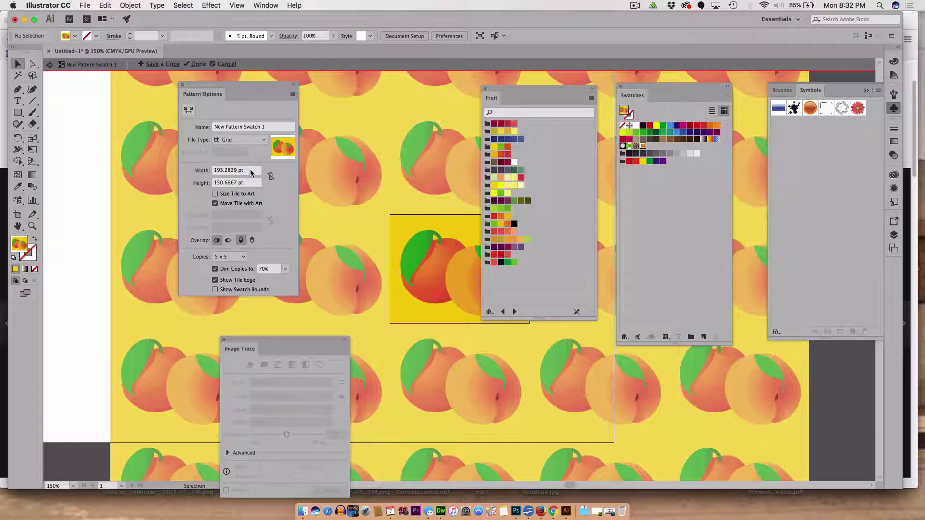
pyautogui.click(217, 194)
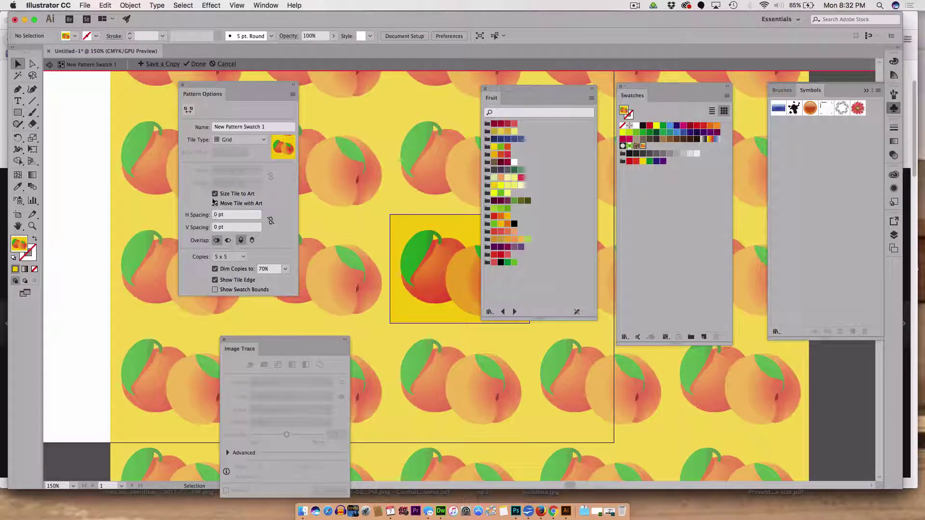
pyautogui.click(215, 194)
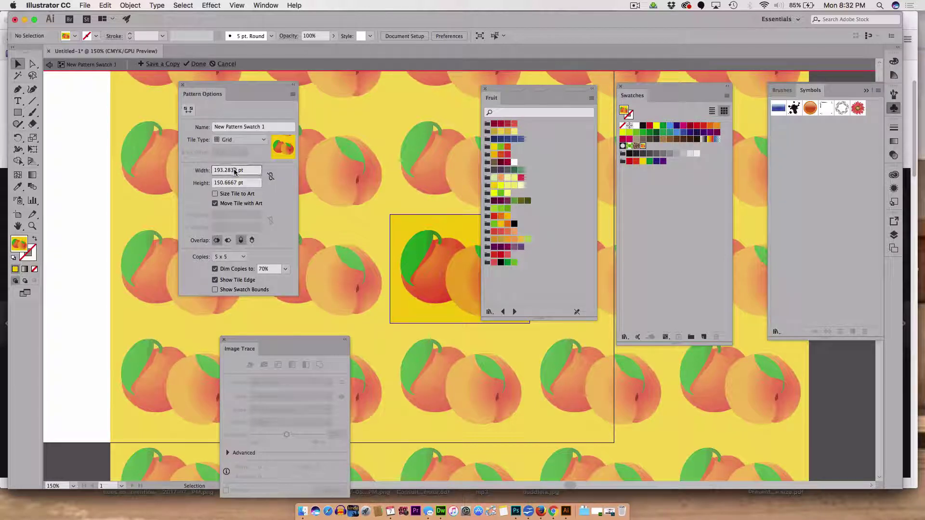
pyautogui.doubleClick(238, 170)
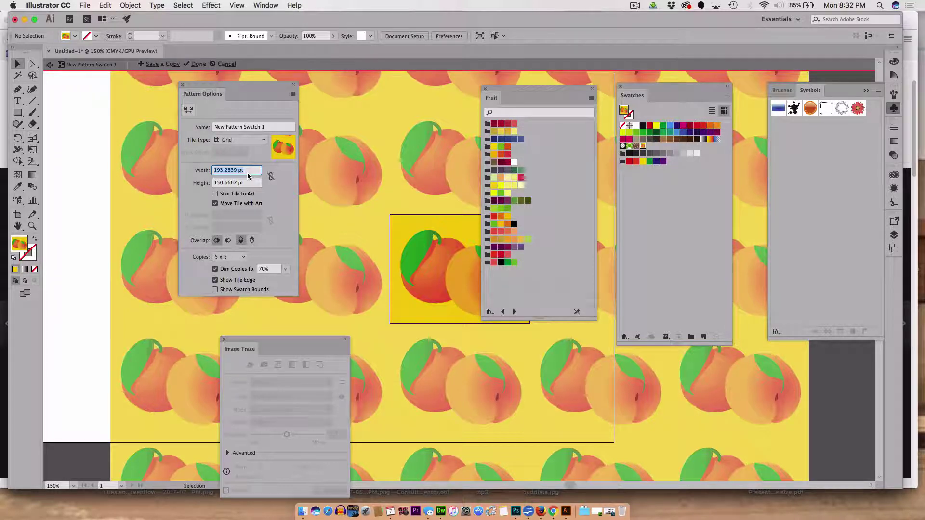
pyautogui.click(270, 176)
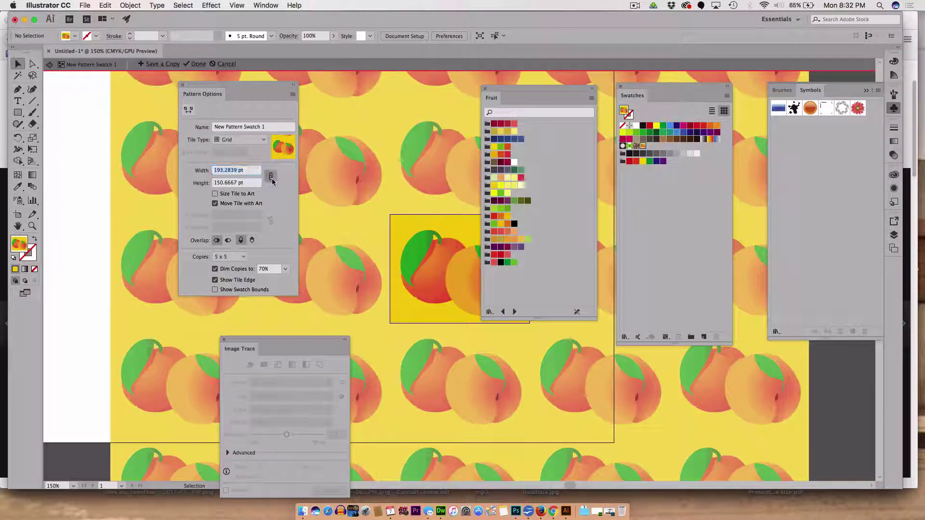
pyautogui.click(234, 171)
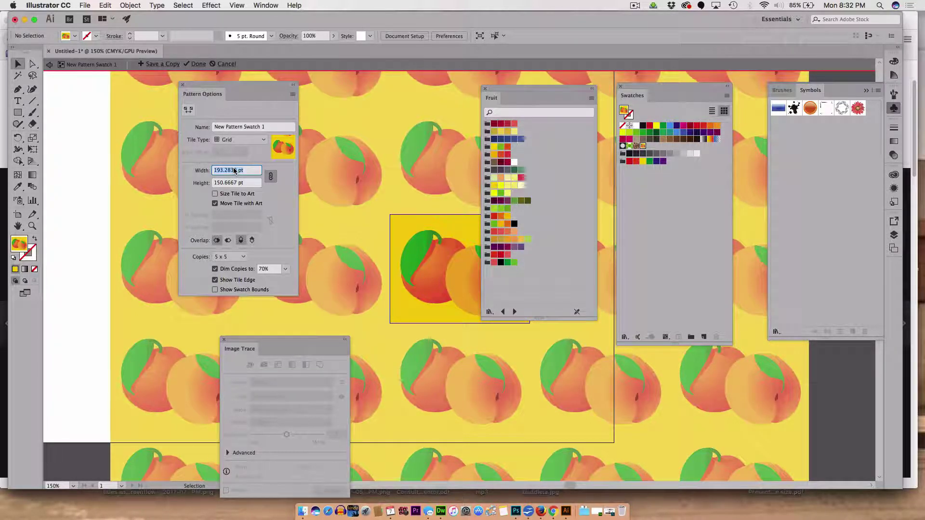
pyautogui.write('90')
pyautogui.press('Tab')
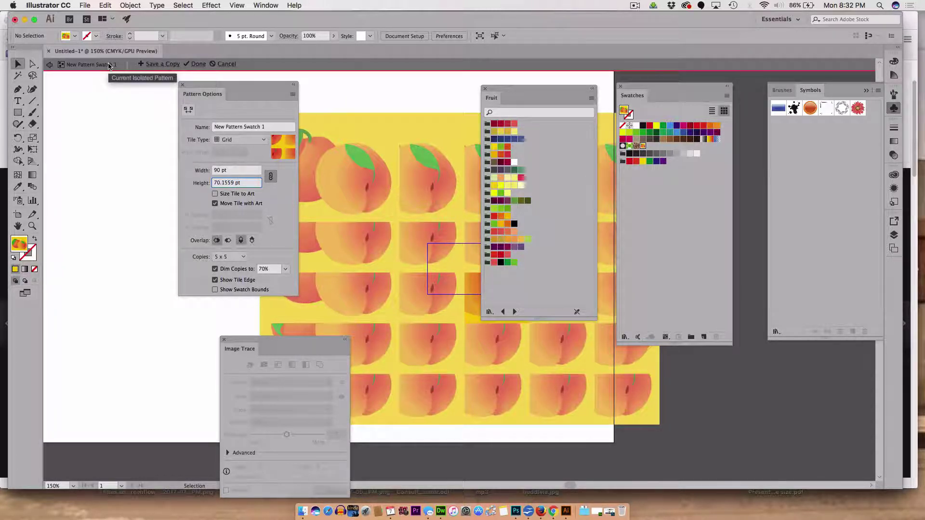
# Exit pattern editing, reopen the arch's peach pattern, then exit again to show larger whole peaches.
pyautogui.click(50, 65)
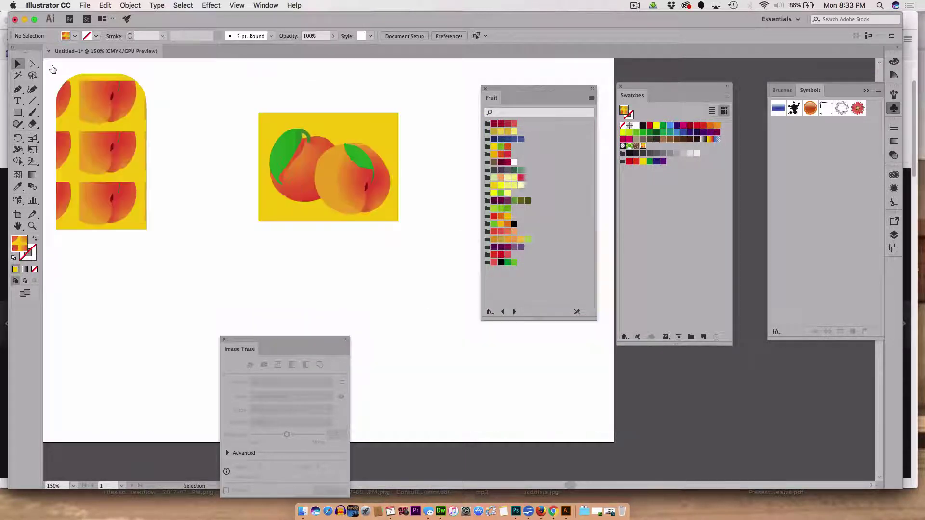
pyautogui.hscroll(-5, 170, 201)
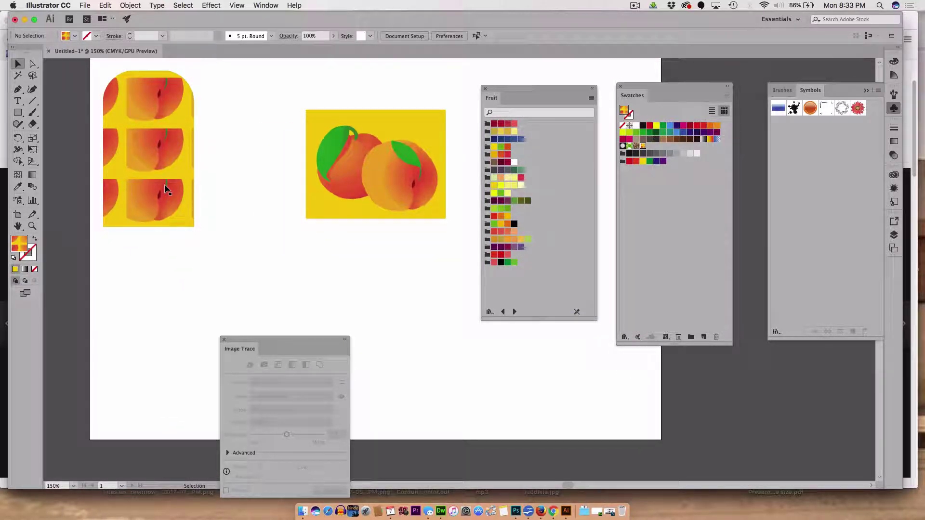
pyautogui.press('a')
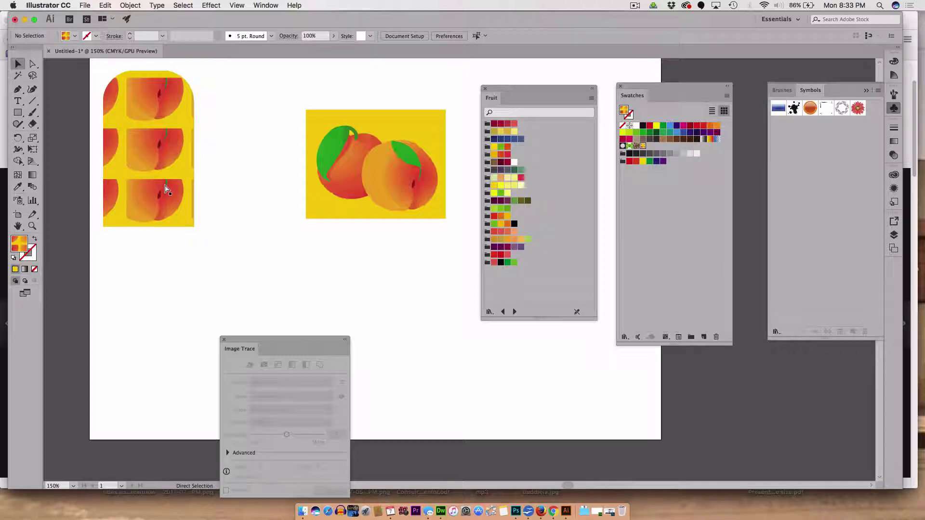
pyautogui.doubleClick(166, 189)
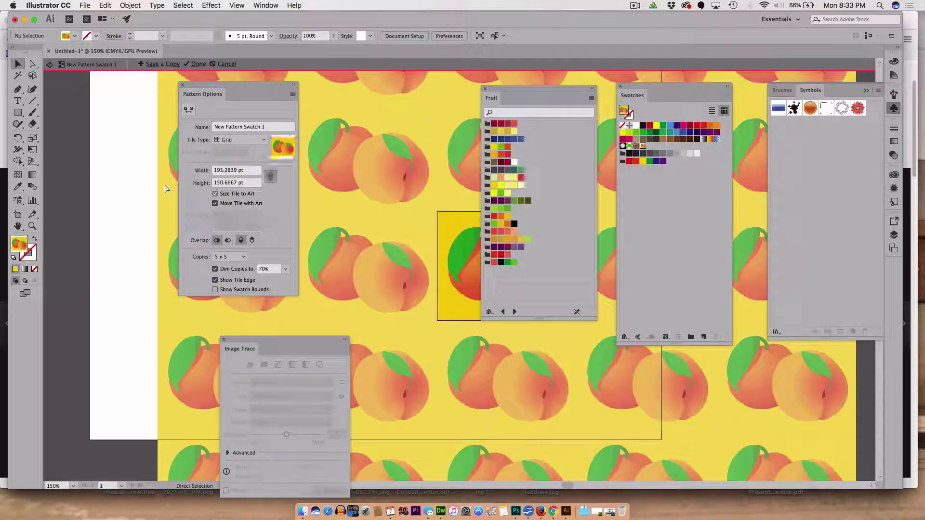
pyautogui.click(50, 66)
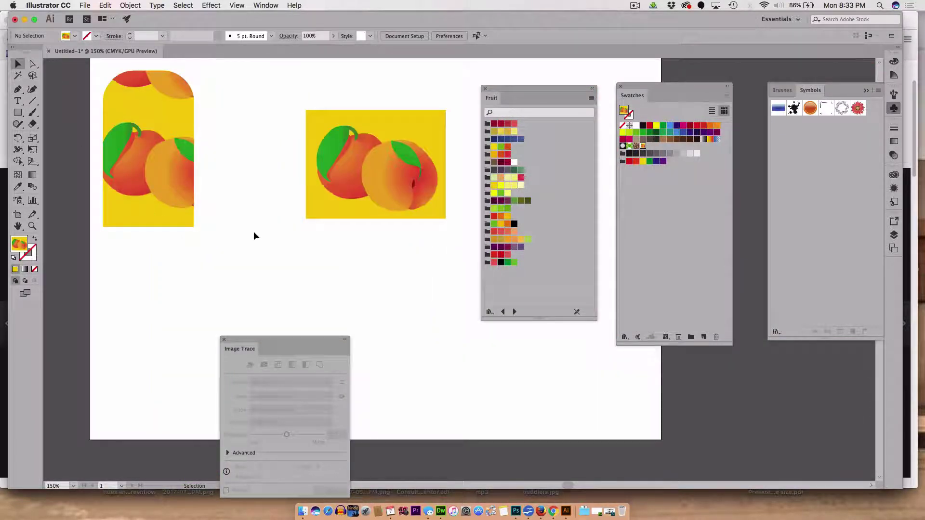
# Trim the yellow rectangle behind the peach art by lowering its top and raising its bottom edge.
pyautogui.click(327, 147)
pyautogui.moveTo(270, 109); pyautogui.dragTo(467, 236)
pyautogui.click(375, 94)
pyautogui.click(375, 117)
pyautogui.moveTo(376, 110); pyautogui.dragTo(376, 120)
pyautogui.moveTo(377, 220)
pyautogui.mouseDown()
pyautogui.moveTo(376, 209)
pyautogui.moveTo(376, 221)
pyautogui.mouseUp()
pyautogui.click(412, 86)
pyautogui.click(361, 202)
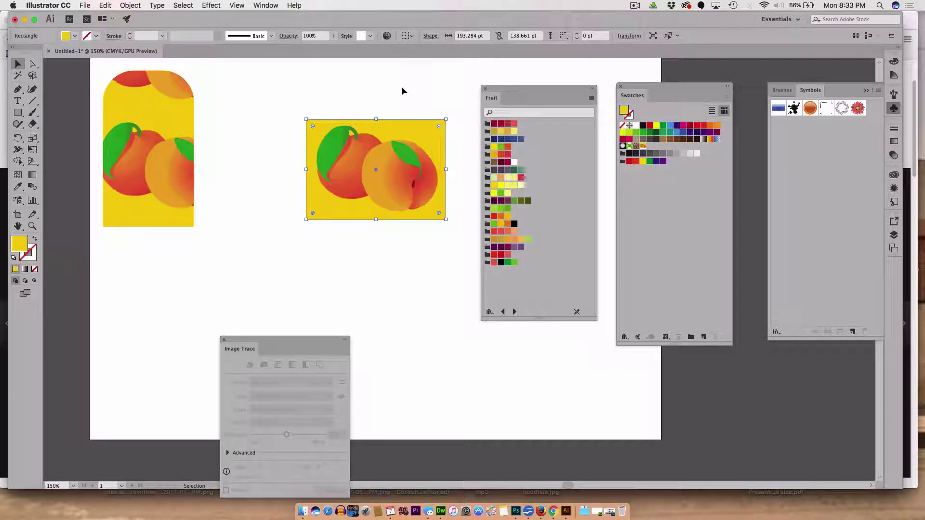
pyautogui.click(395, 82)
# Scale the peach art and yellow backing to 114.617 × 82.226 pt and drag it into Swatches.
pyautogui.moveTo(276, 102); pyautogui.dragTo(451, 223)
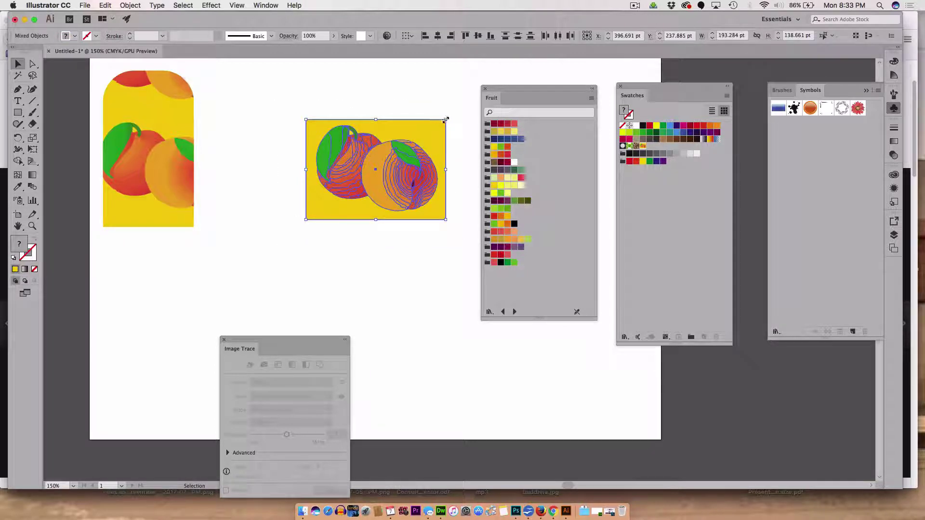
pyautogui.moveTo(445, 120)
pyautogui.mouseDown()
pyautogui.moveTo(398, 145)
pyautogui.moveTo(389, 160)
pyautogui.mouseUp()
pyautogui.moveTo(369, 192); pyautogui.dragTo(686, 223)
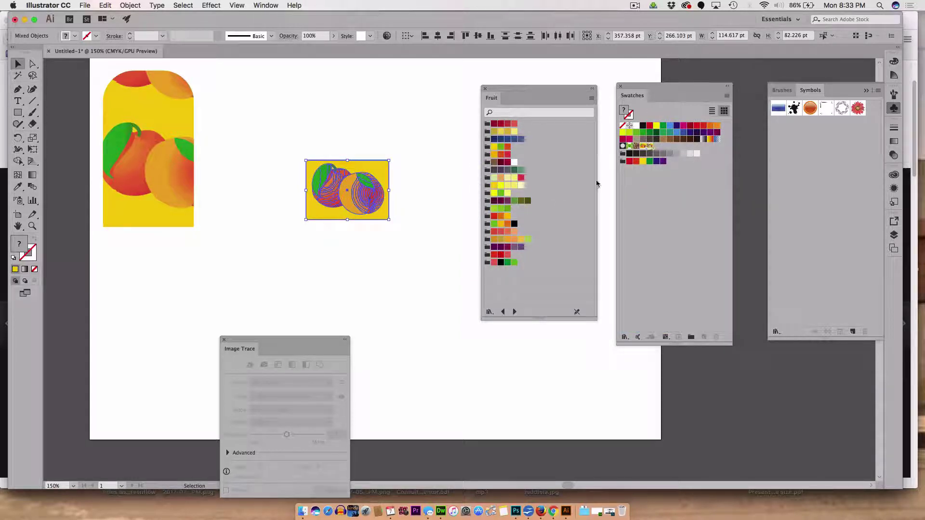
# Fill the arch shape with the new peach pattern swatch.
pyautogui.click(265, 260)
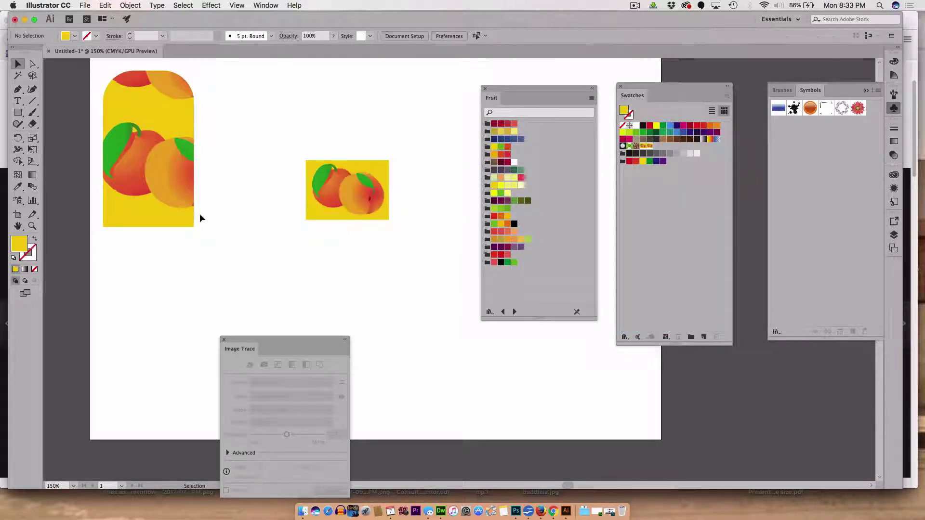
pyautogui.click(146, 195)
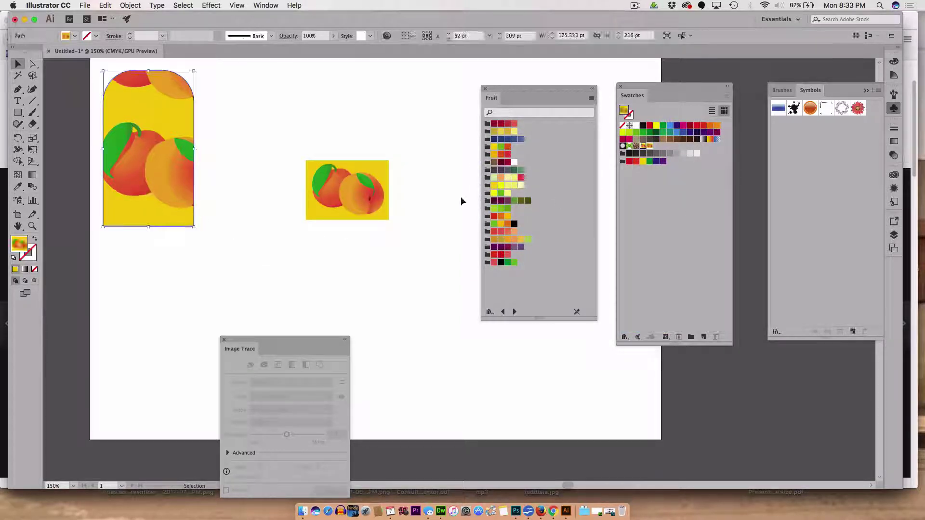
pyautogui.click(650, 147)
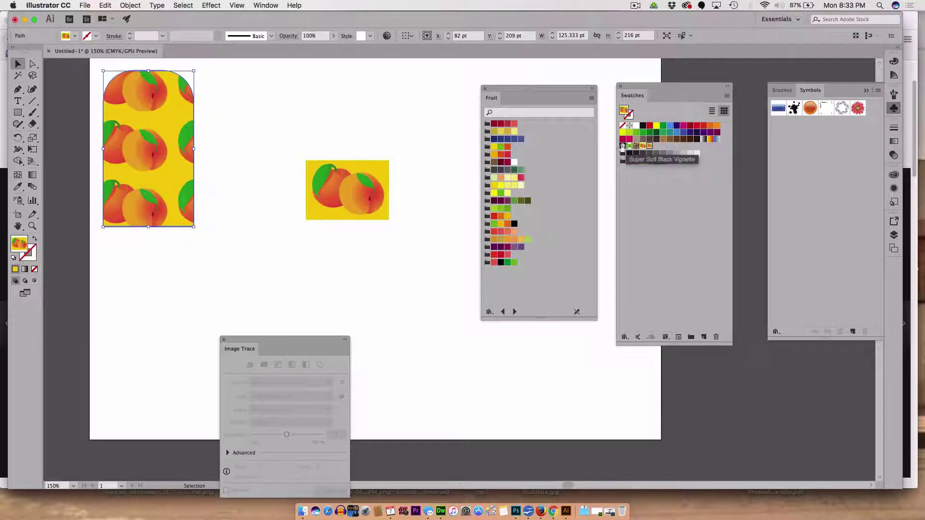
# Trim the yellow rectangle tighter on all sides and drag the peach tile toward Swatches.
pyautogui.click(326, 217)
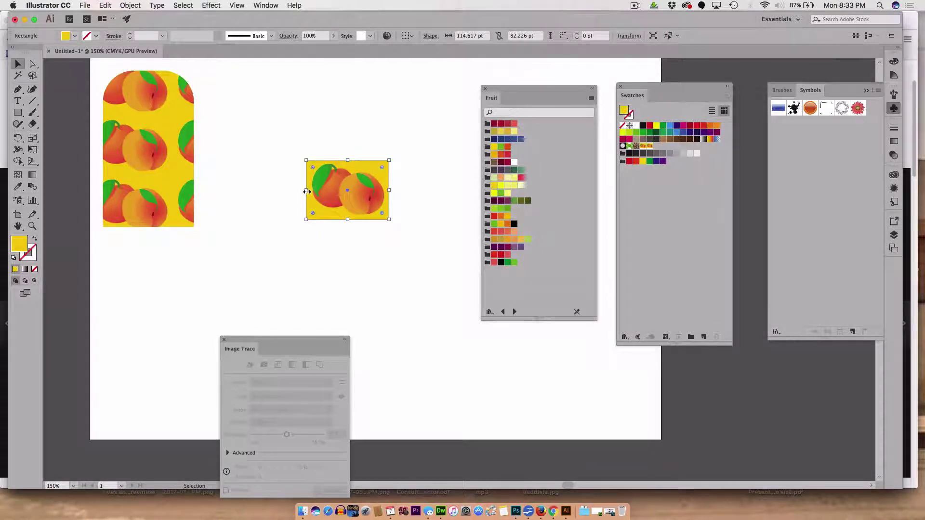
pyautogui.moveTo(307, 191); pyautogui.dragTo(310, 191)
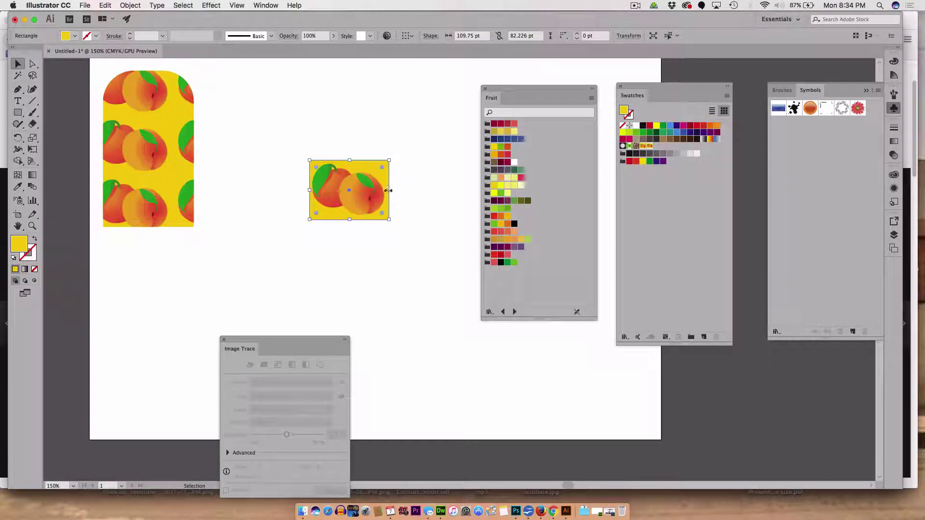
pyautogui.moveTo(389, 190); pyautogui.dragTo(385, 190)
pyautogui.moveTo(350, 219); pyautogui.dragTo(348, 217)
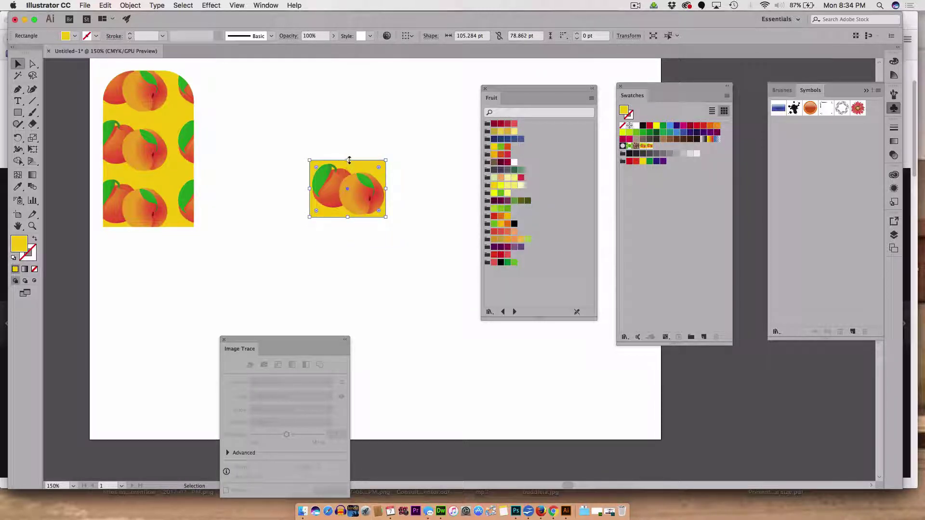
pyautogui.moveTo(350, 160); pyautogui.dragTo(350, 163)
pyautogui.click(394, 127)
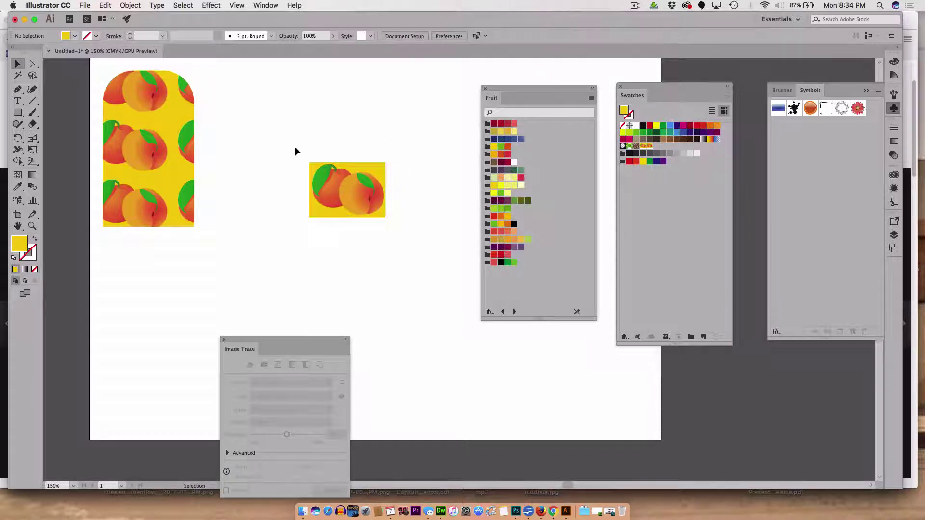
pyautogui.moveTo(294, 151); pyautogui.dragTo(446, 271)
pyautogui.moveTo(348, 203); pyautogui.dragTo(662, 150)
# Show swatches as Large Thumbnail View and fill the arched popsicle with the new peach pattern.
pyautogui.click(727, 97)
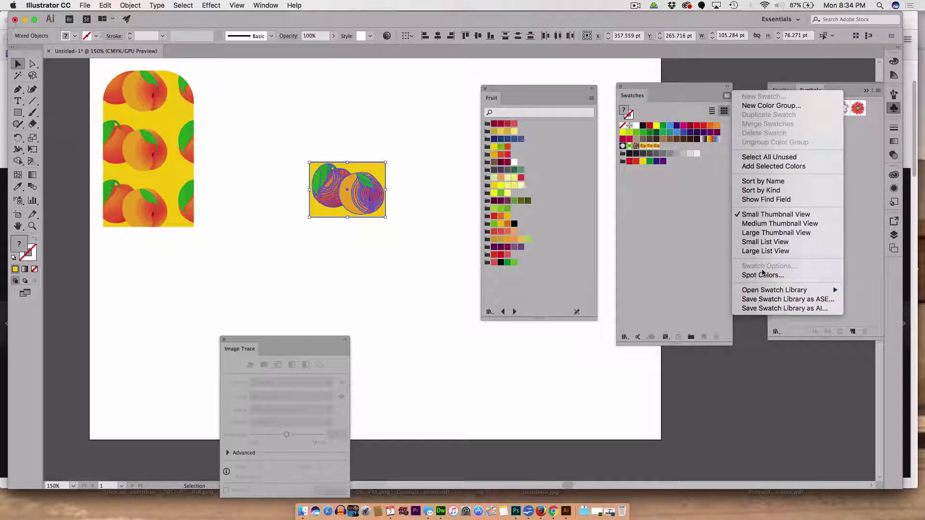
pyautogui.click(763, 234)
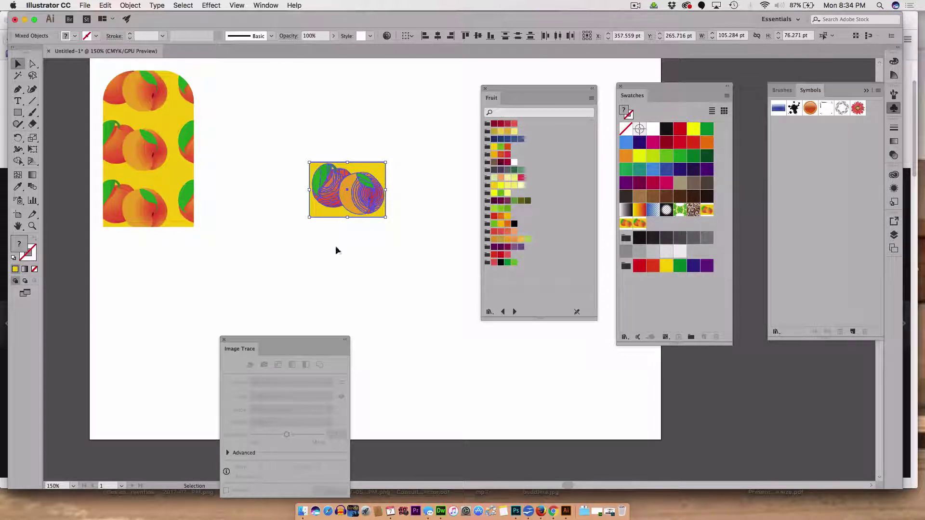
pyautogui.click(201, 208)
pyautogui.click(138, 150)
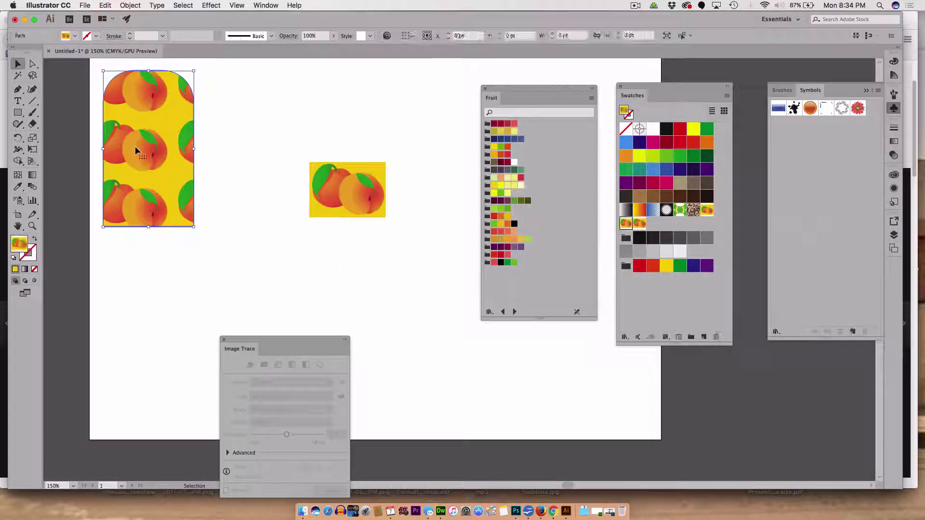
pyautogui.click(640, 223)
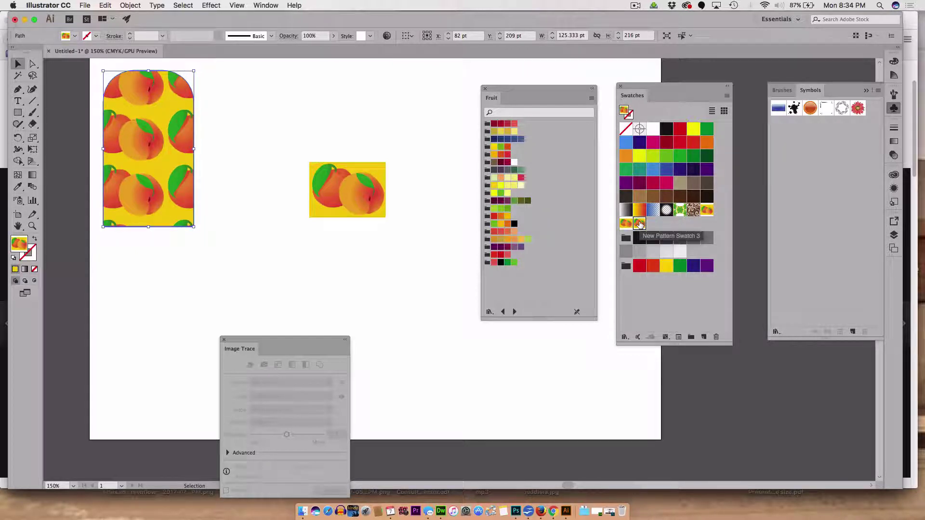
# Reposition the peach-filled popsicle shape on the artboard.
pyautogui.click(31, 63)
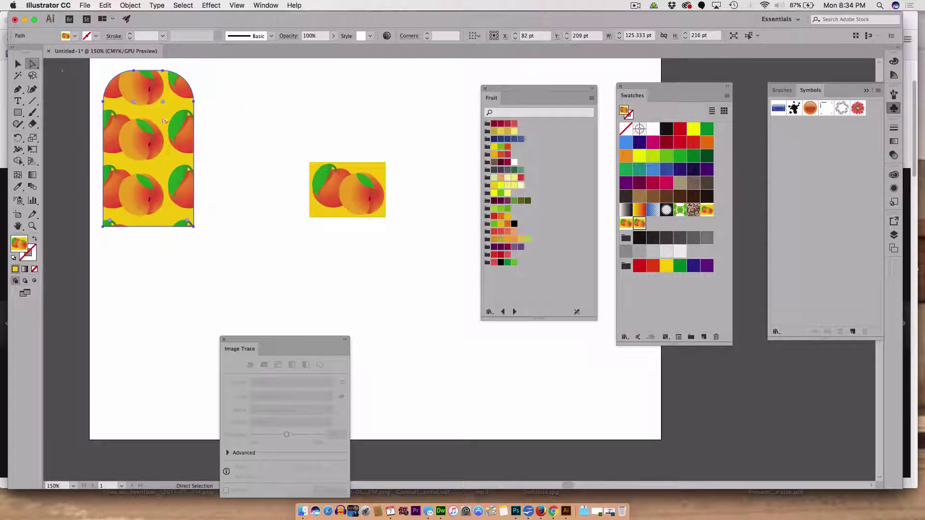
pyautogui.moveTo(151, 122)
pyautogui.mouseDown()
pyautogui.moveTo(141, 123)
pyautogui.moveTo(180, 128)
pyautogui.moveTo(164, 106)
pyautogui.moveTo(166, 121)
pyautogui.mouseUp()
pyautogui.click(18, 63)
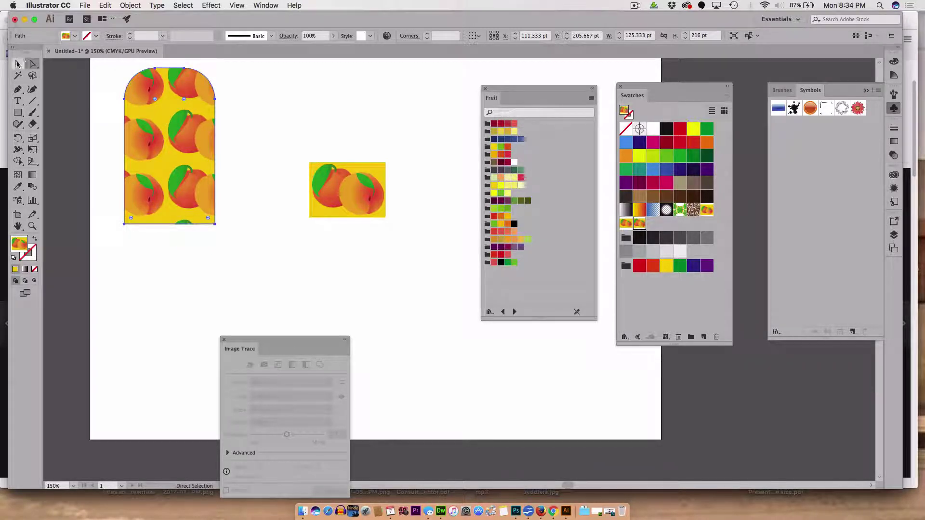
pyautogui.click(261, 124)
pyautogui.moveTo(252, 112); pyautogui.dragTo(183, 226)
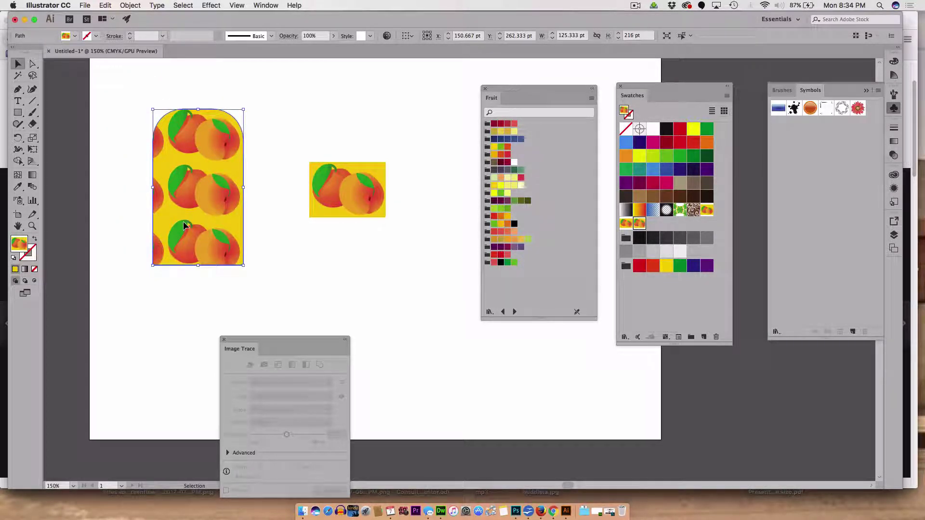
# Expand the arch's peach pattern fill with Object > Expand, then nudge the group lower.
pyautogui.click(108, 123)
pyautogui.moveTo(111, 90); pyautogui.dragTo(267, 278)
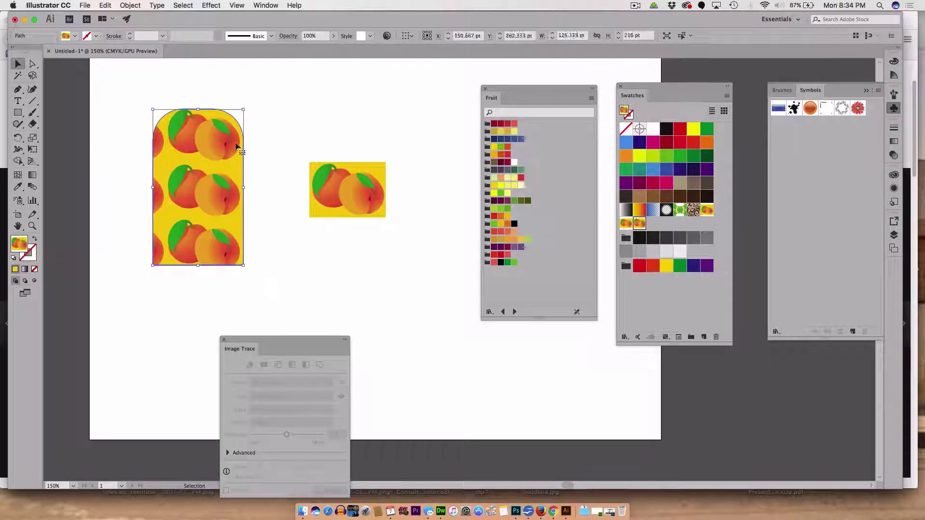
pyautogui.click(130, 6)
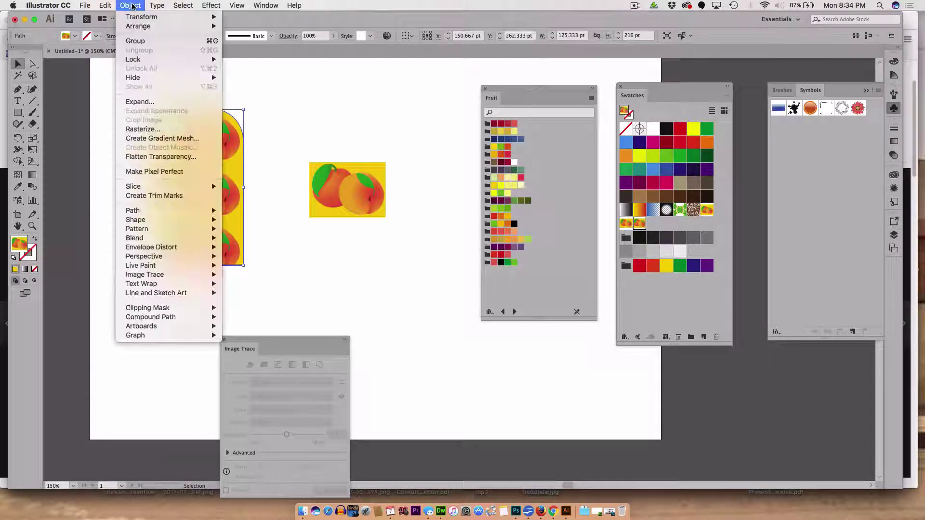
pyautogui.click(140, 102)
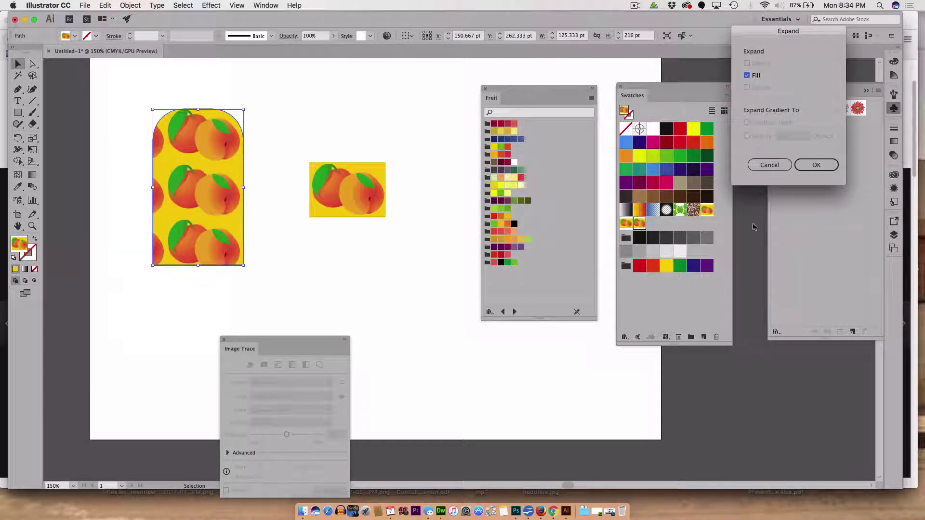
pyautogui.click(818, 166)
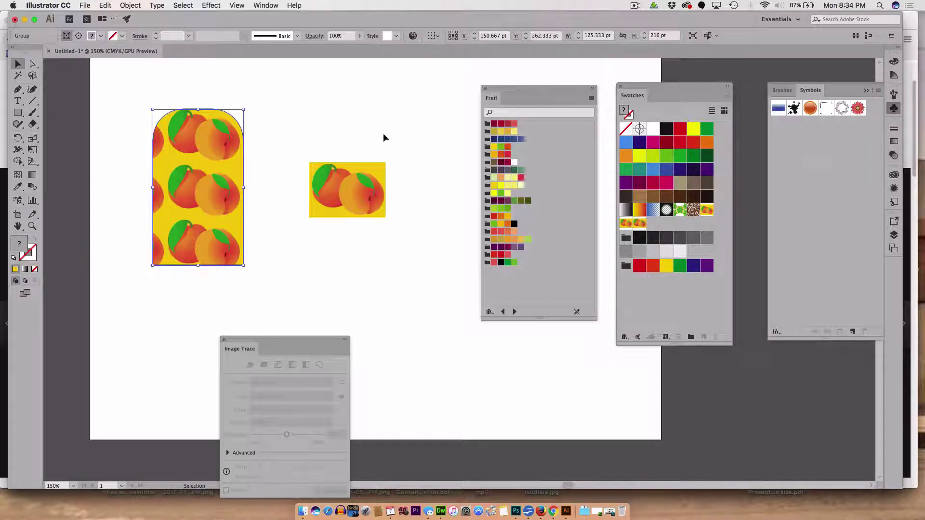
pyautogui.moveTo(209, 131); pyautogui.dragTo(177, 113)
pyautogui.moveTo(191, 176); pyautogui.dragTo(200, 174)
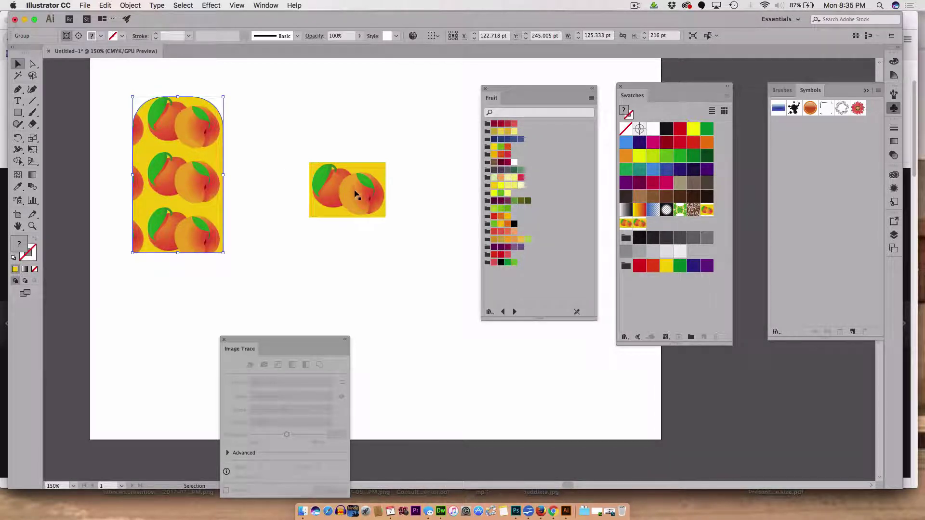
# Delete the small peach tile image.
pyautogui.click(357, 197)
pyautogui.click(297, 139)
pyautogui.moveTo(297, 139); pyautogui.dragTo(427, 235)
pyautogui.press('Delete')
# Draw peach-pattern test rectangles of 316 × 366 pt and 126 × 62.667 pt.
pyautogui.click(18, 114)
pyautogui.moveTo(261, 73)
pyautogui.mouseDown()
pyautogui.moveTo(498, 313)
pyautogui.moveTo(490, 338)
pyautogui.mouseUp()
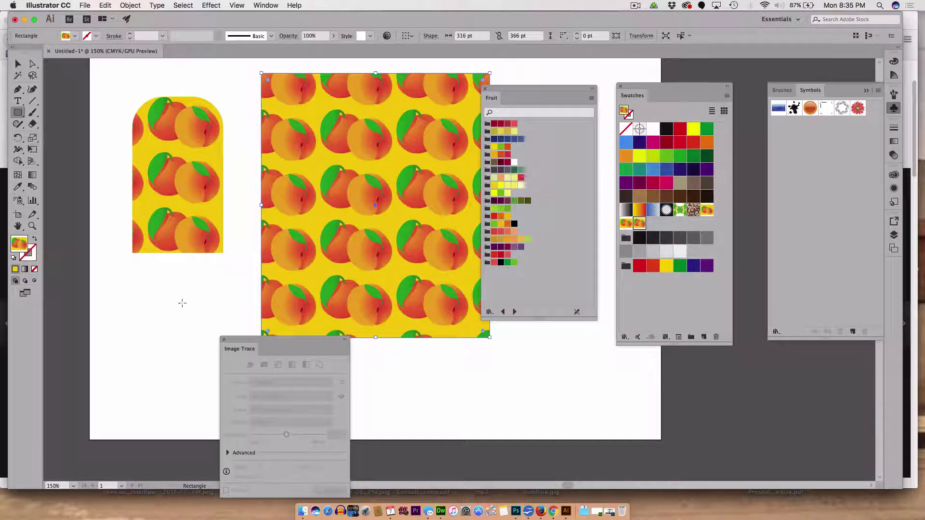
pyautogui.moveTo(166, 283); pyautogui.dragTo(258, 328)
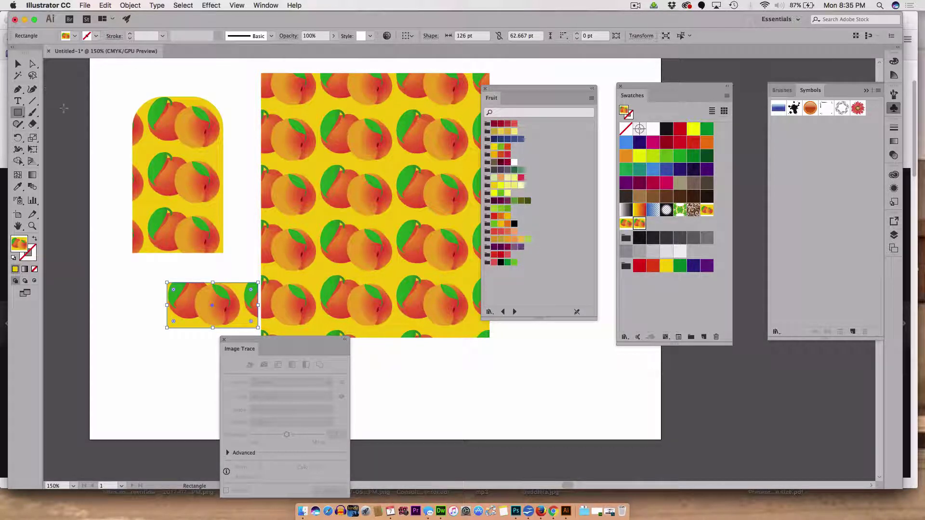
pyautogui.click(17, 64)
pyautogui.moveTo(207, 303); pyautogui.dragTo(163, 298)
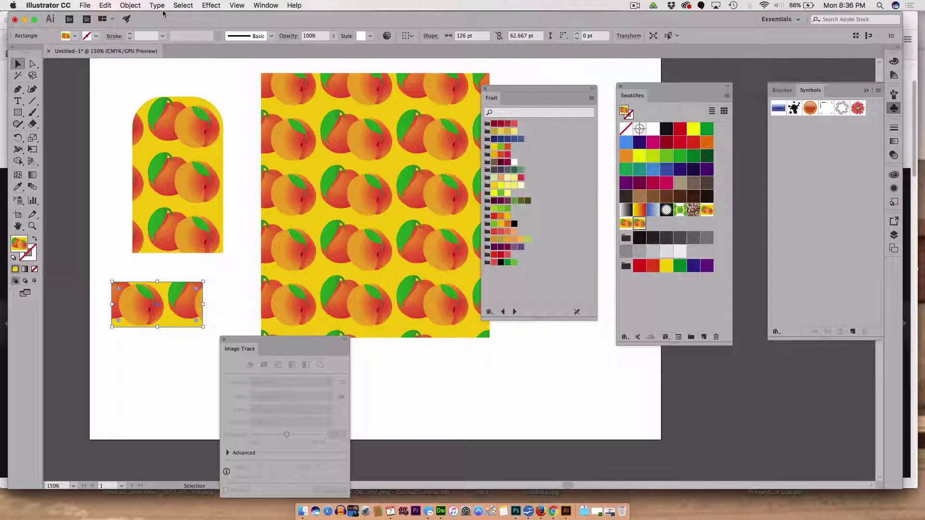
# Try Object > Expand on the small rectangle and move it further down.
pyautogui.click(127, 6)
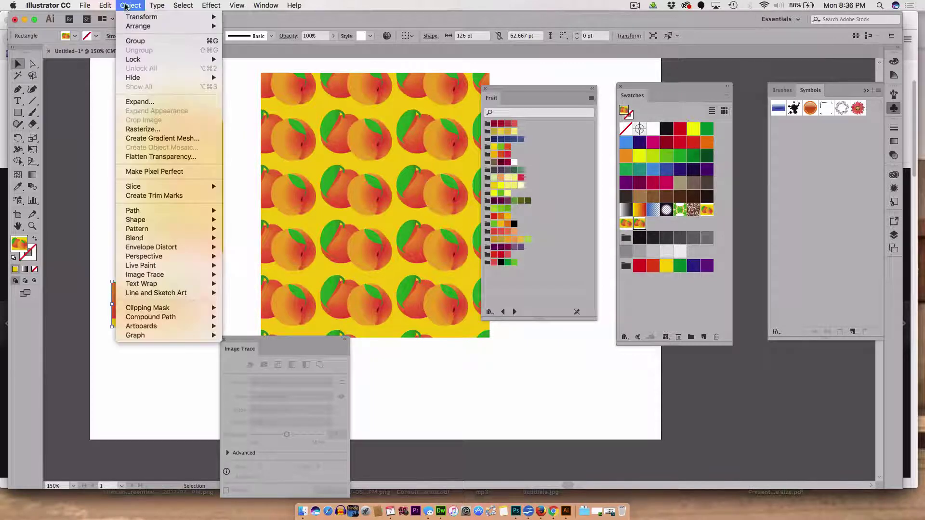
pyautogui.click(151, 102)
pyautogui.click(783, 165)
pyautogui.click(129, 382)
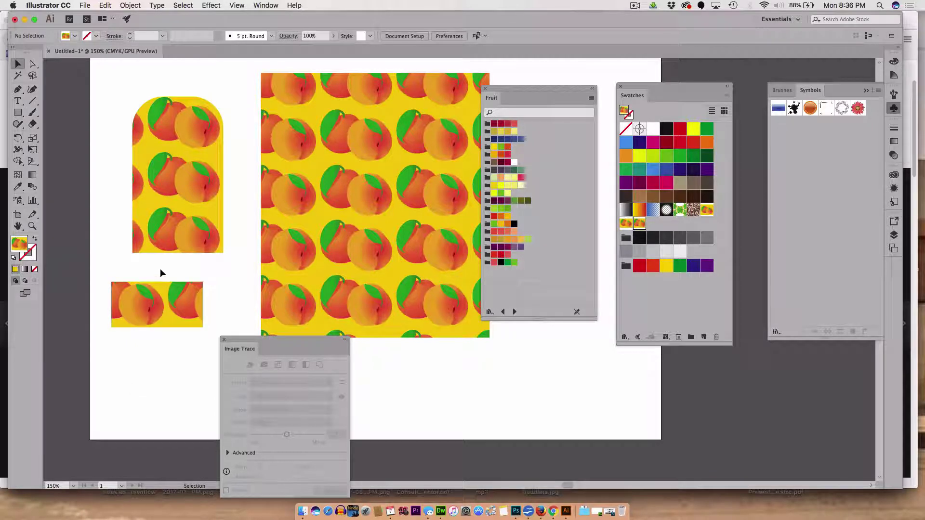
pyautogui.moveTo(160, 280)
pyautogui.mouseDown()
pyautogui.moveTo(163, 326)
pyautogui.moveTo(163, 297)
pyautogui.mouseUp()
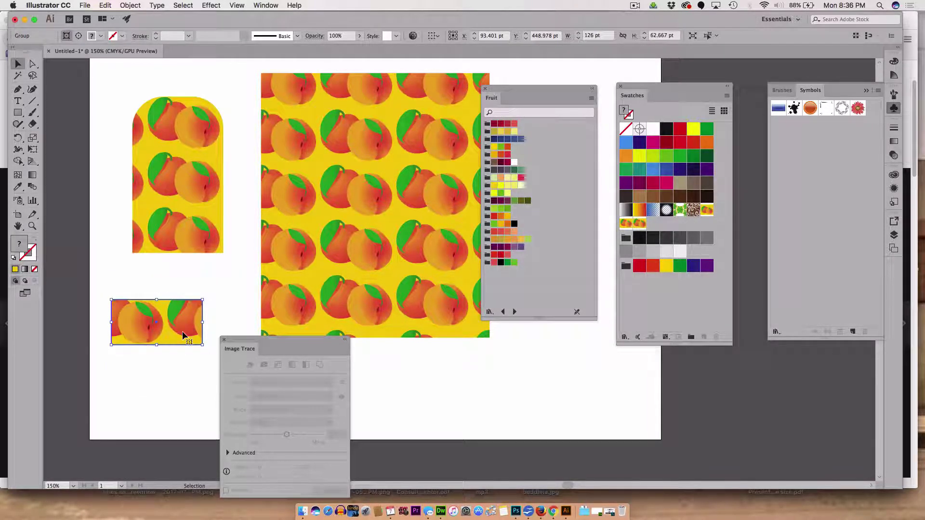
# Delete both the large and small peach-pattern test rectangles.
pyautogui.click(316, 234)
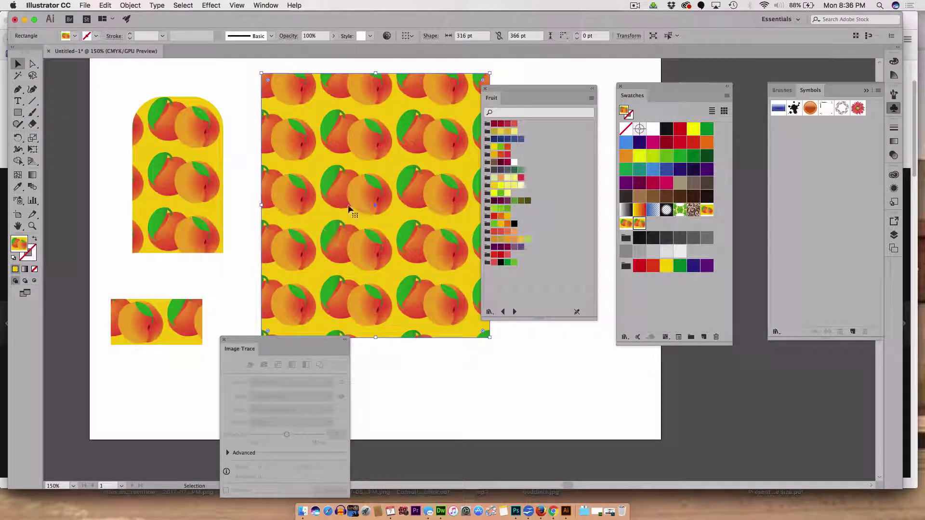
pyautogui.press('Delete')
pyautogui.click(135, 318)
pyautogui.press('Delete')
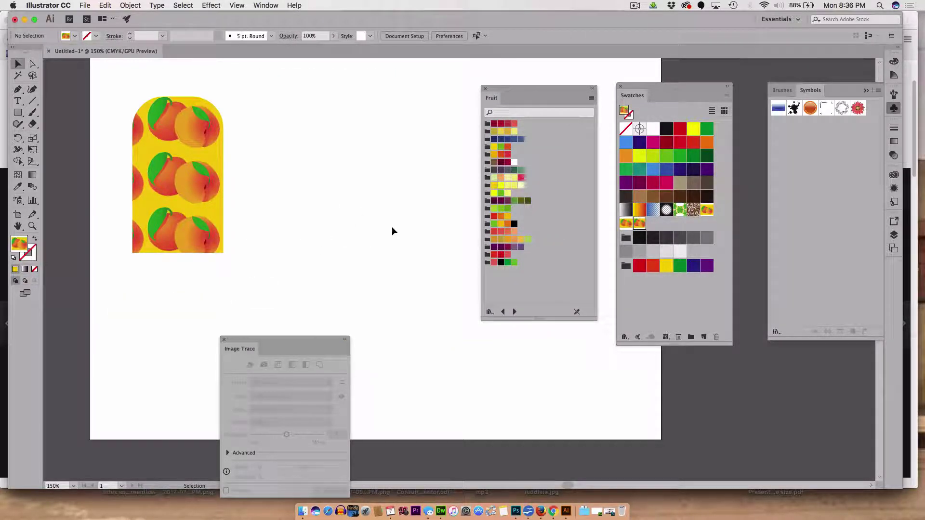
pyautogui.press('super+Tab')
# Search Google Images for 'free clipart of strawberry' and open the two-strawberries clip art.
pyautogui.scroll(3, 239, 235)
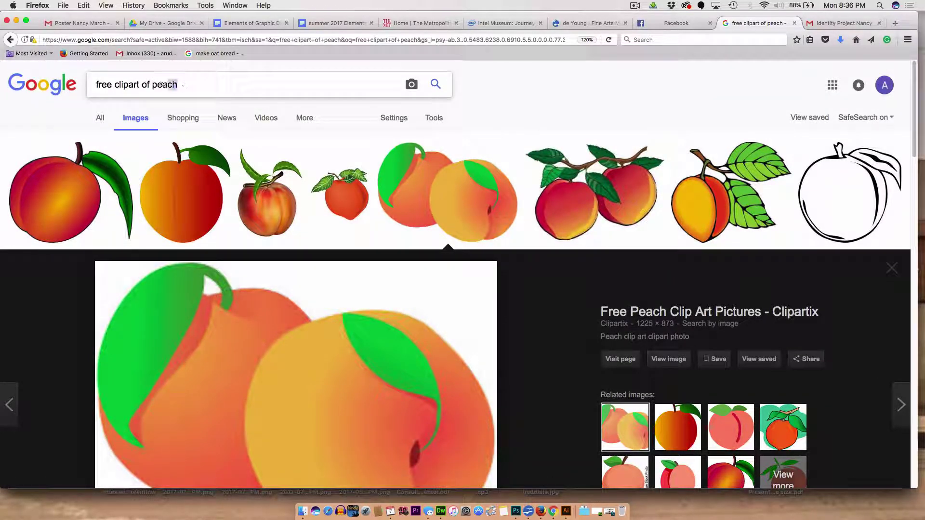
pyautogui.moveTo(161, 85); pyautogui.dragTo(152, 85)
pyautogui.write('stra')
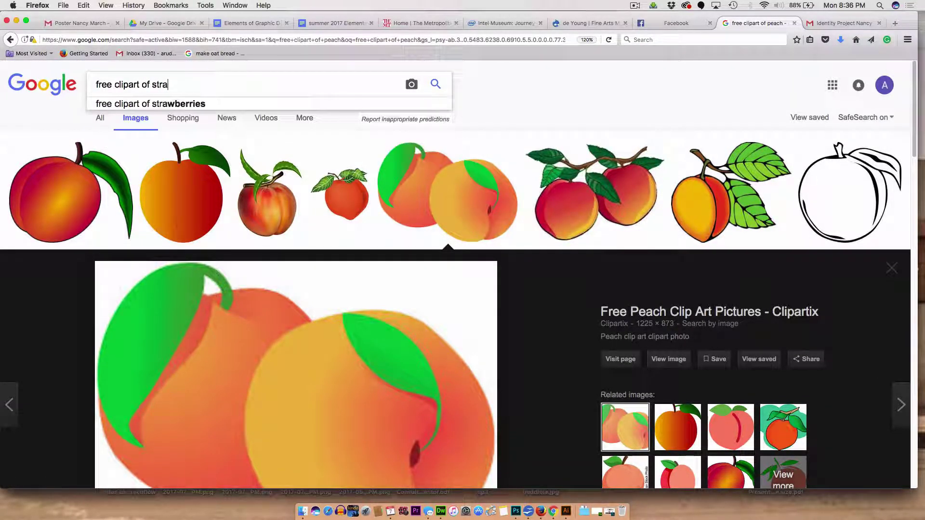
pyautogui.write('wberry')
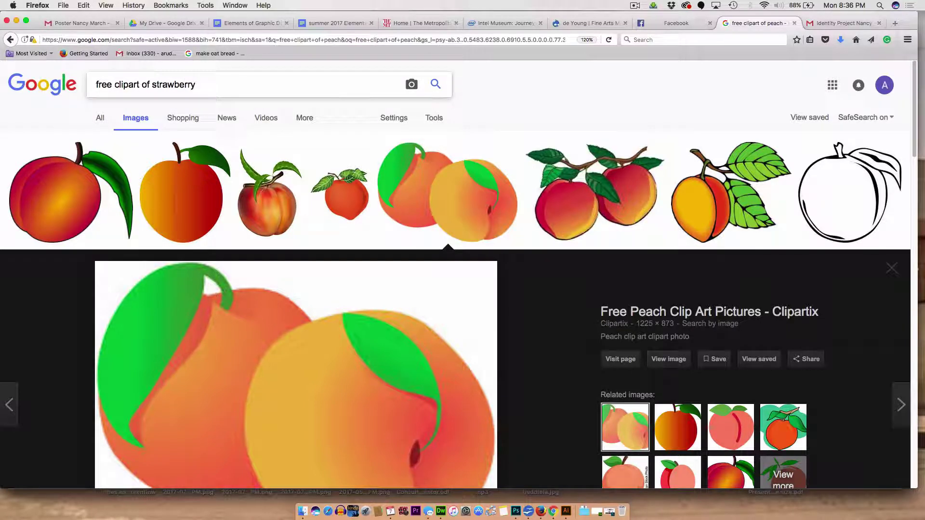
pyautogui.press('Return')
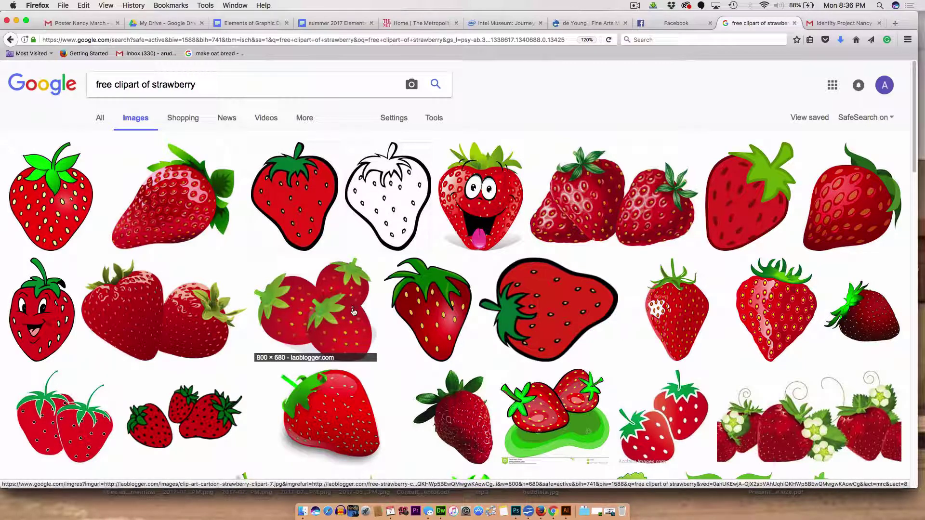
pyautogui.click(623, 204)
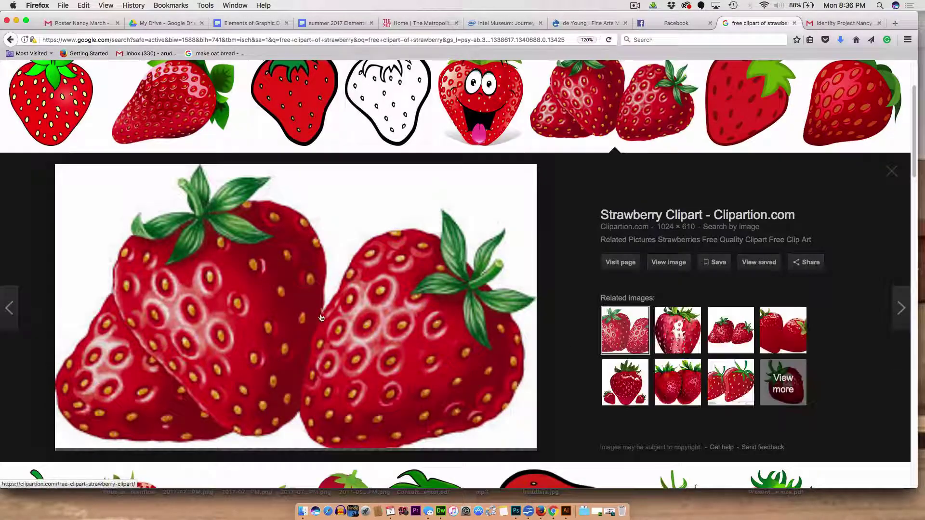
# Save the strawberry image to the Desktop as berries.png.
pyautogui.rightClick(320, 299)
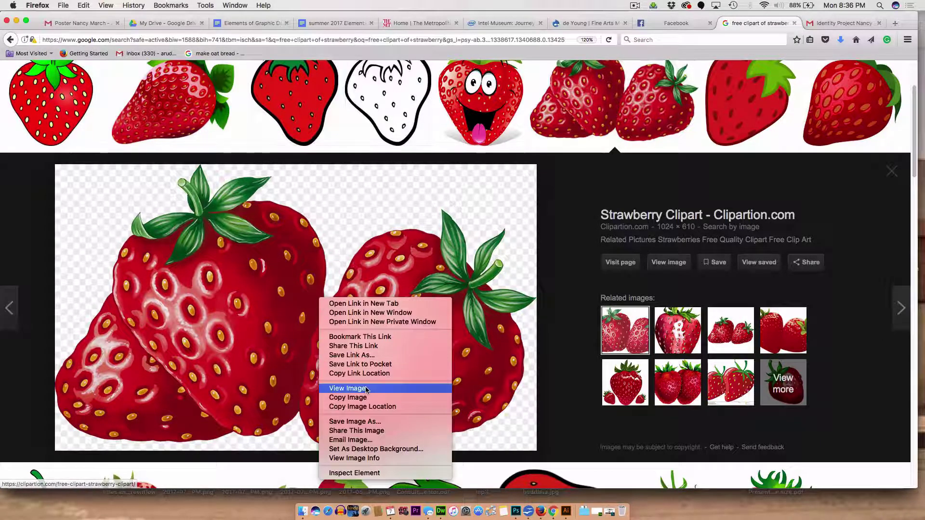
pyautogui.click(362, 422)
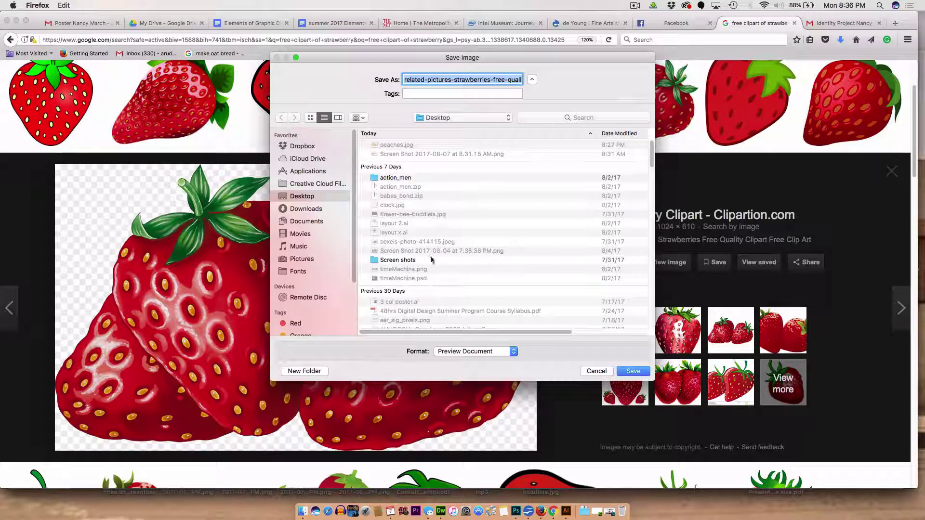
pyautogui.write('berrie')
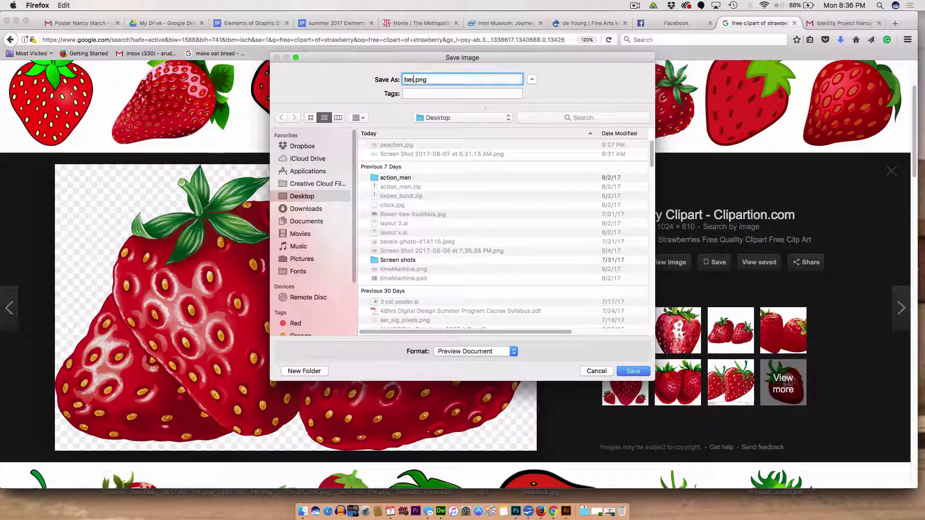
pyautogui.write('s')
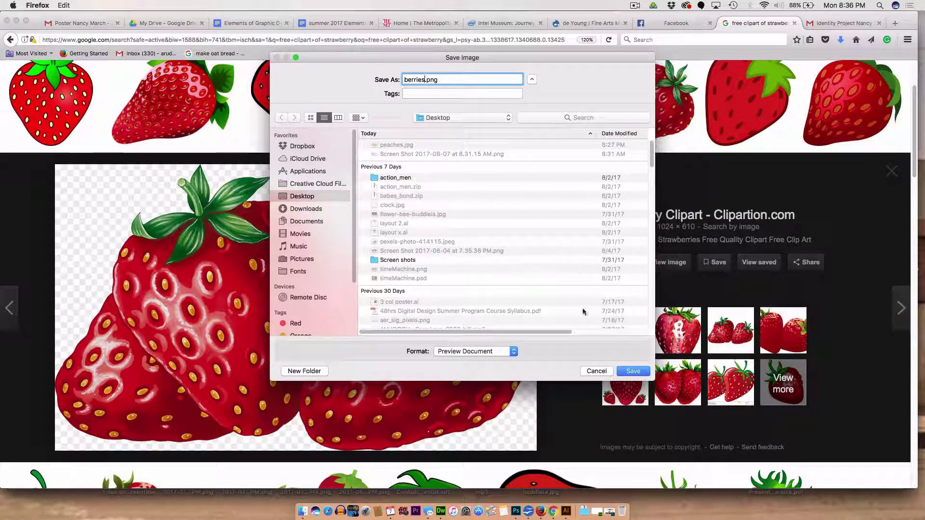
pyautogui.click(634, 371)
pyautogui.press('super+Tab')
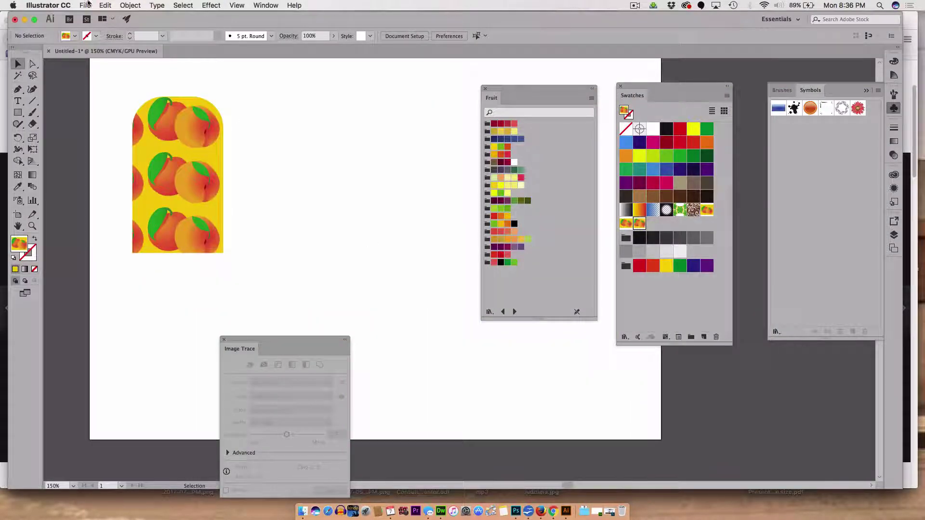
# Place berries.png on the artboard via File > Place, then delete that placement.
pyautogui.click(86, 5)
pyautogui.click(103, 147)
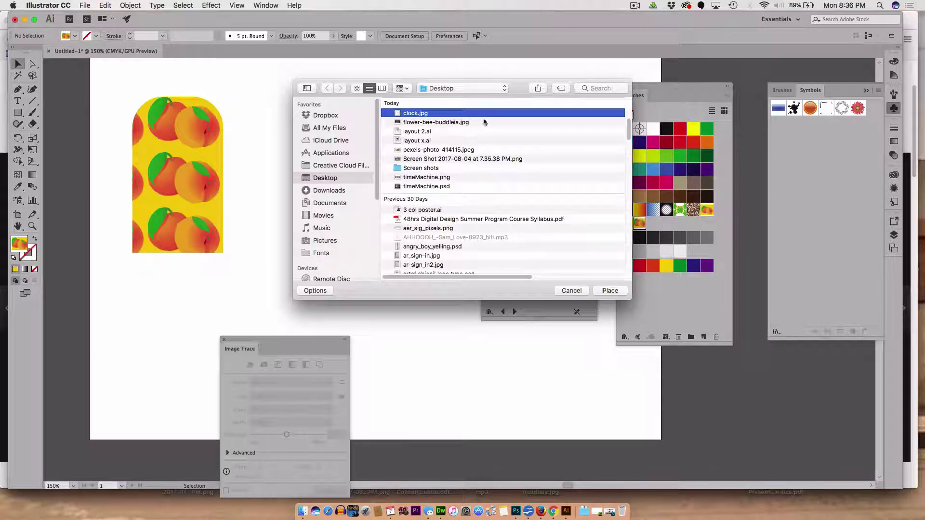
pyautogui.click(602, 91)
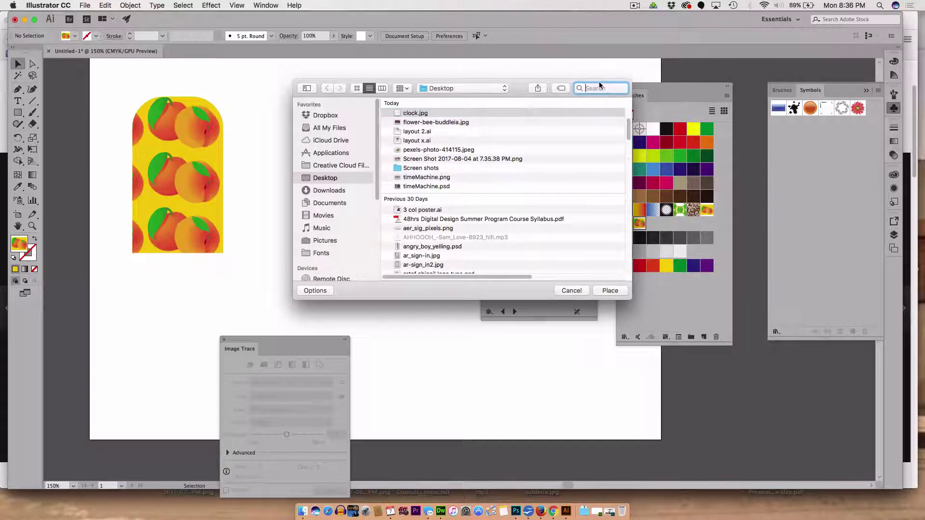
pyautogui.write('berri')
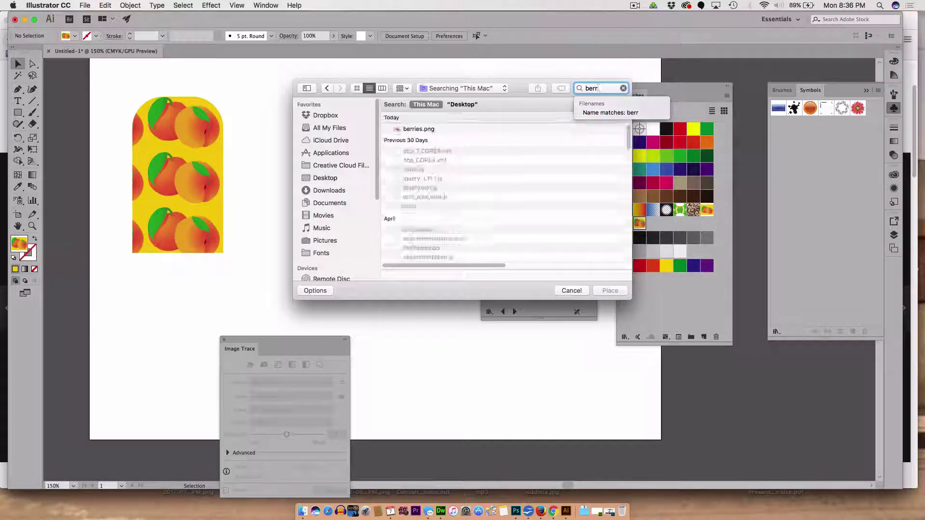
pyautogui.click(438, 129)
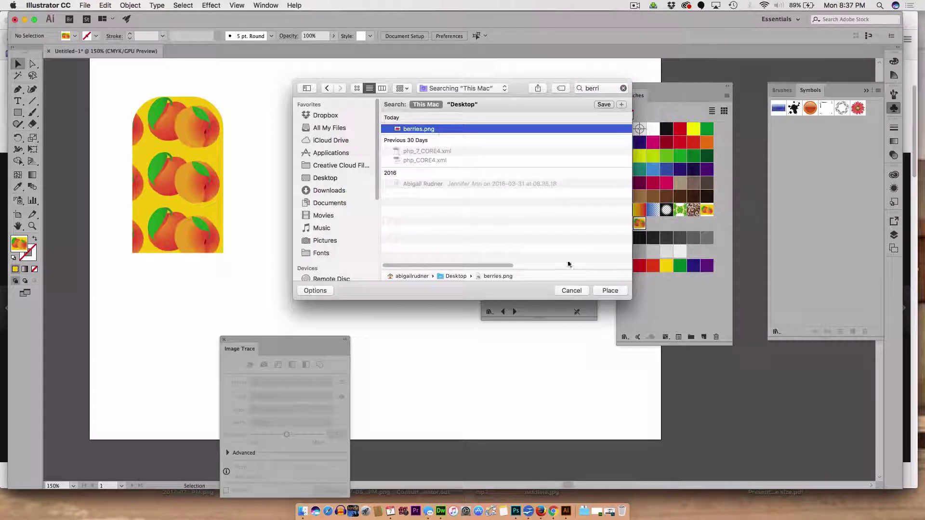
pyautogui.click(610, 291)
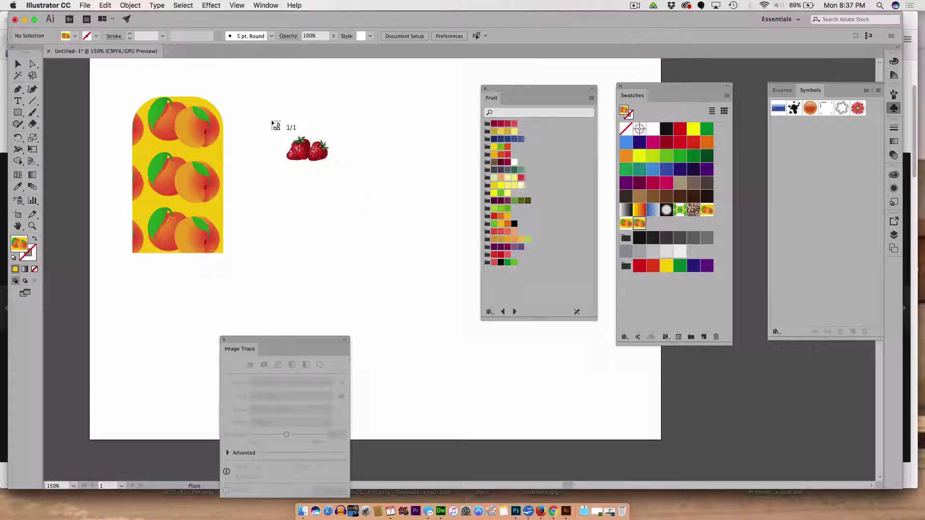
pyautogui.click(273, 122)
pyautogui.press('Delete')
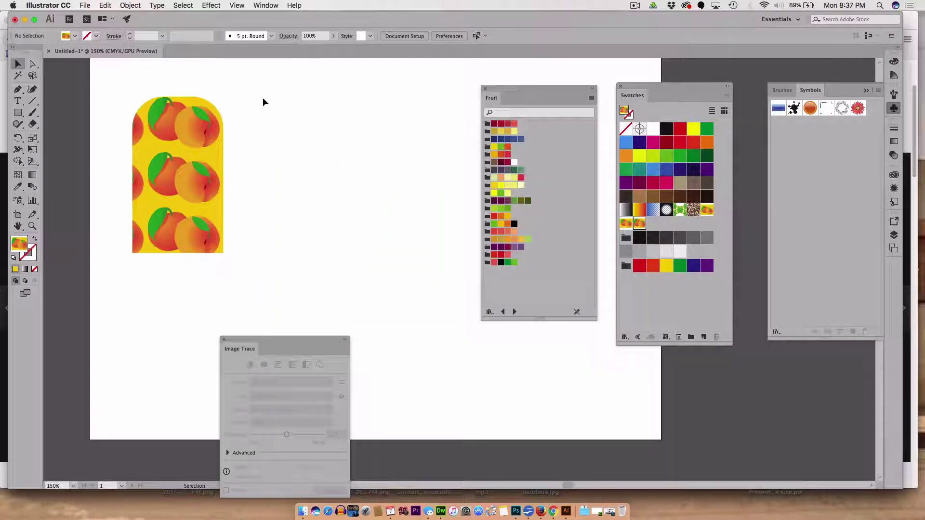
# Load berries.png again through File > Place.
pyautogui.click(85, 6)
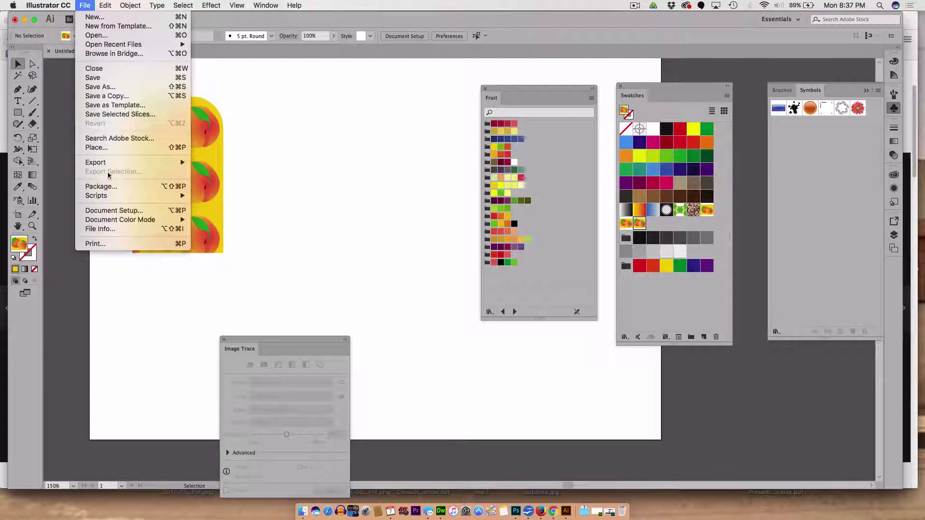
pyautogui.click(110, 152)
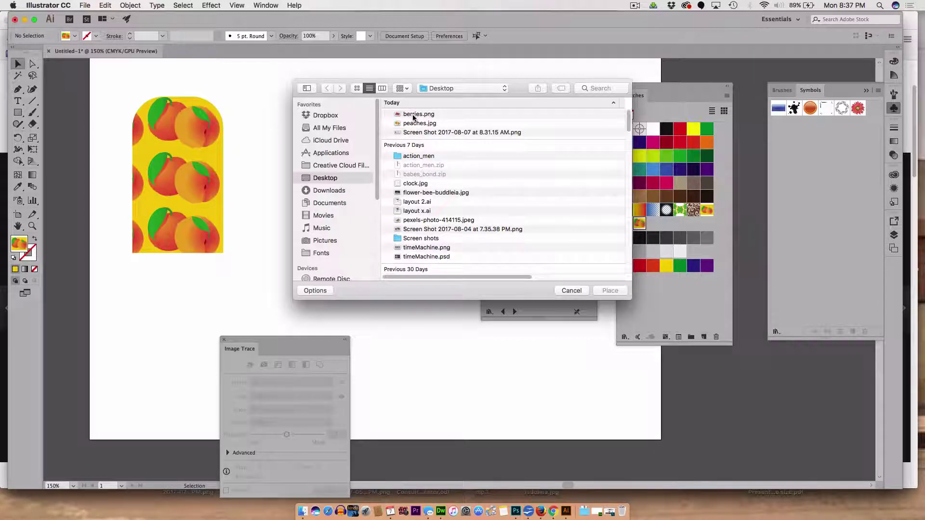
pyautogui.click(413, 114)
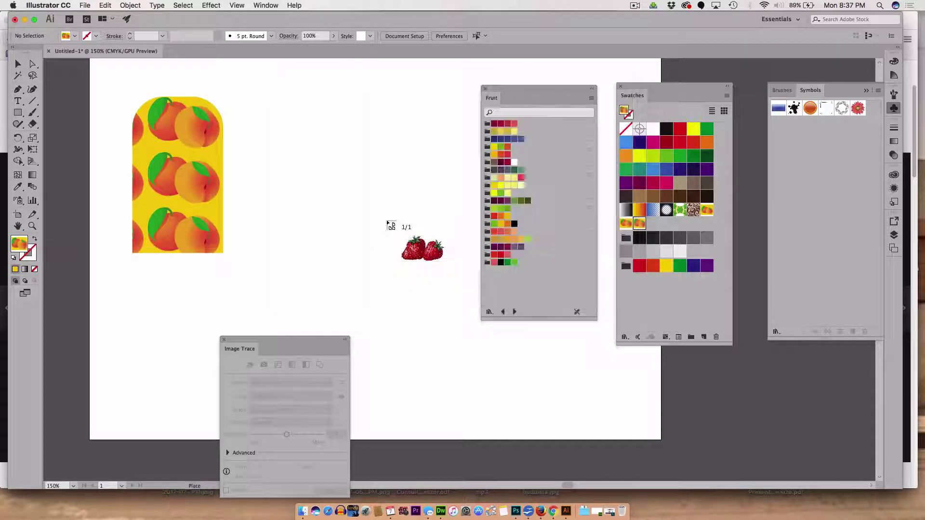
# Place berries.png beside the peach shape, shrink it, and Image Trace it with 16 Colors.
pyautogui.moveTo(267, 135); pyautogui.dragTo(376, 218)
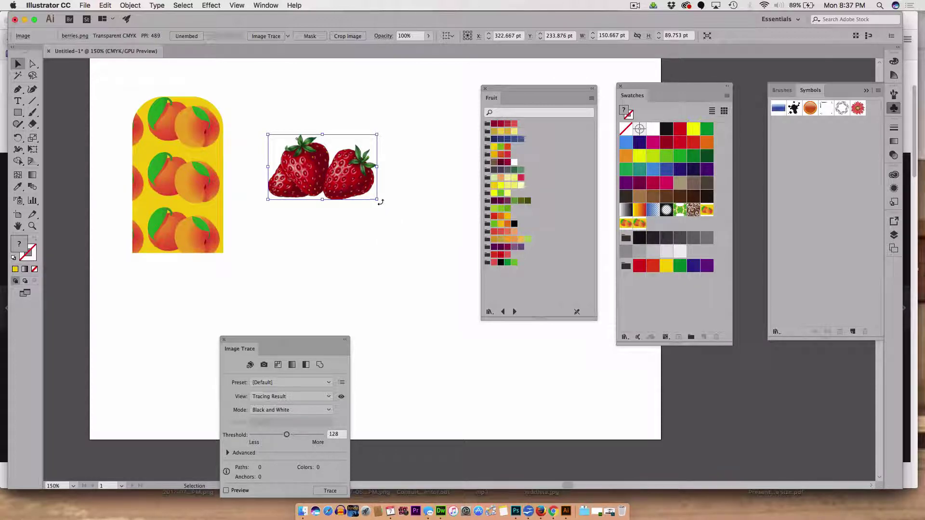
pyautogui.moveTo(378, 200); pyautogui.dragTo(363, 192)
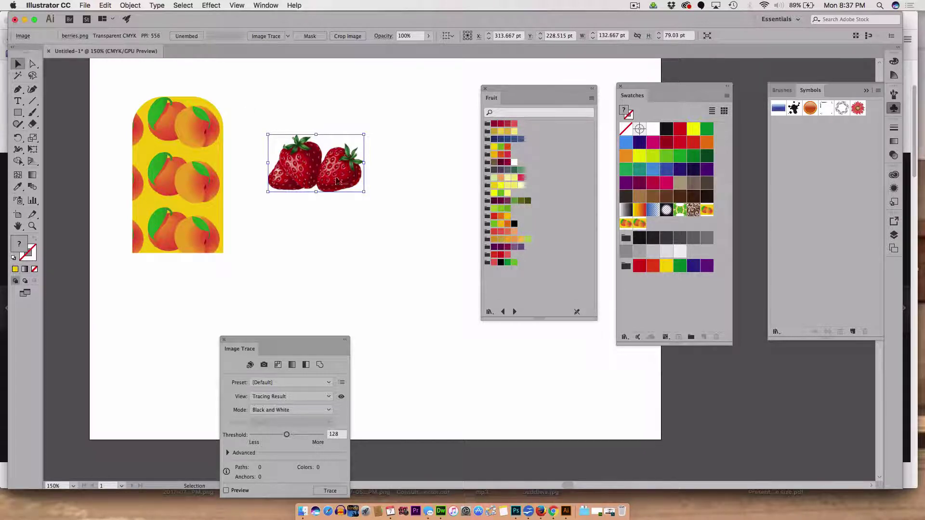
pyautogui.moveTo(291, 341)
pyautogui.mouseDown()
pyautogui.moveTo(370, 273)
pyautogui.moveTo(364, 262)
pyautogui.mouseUp()
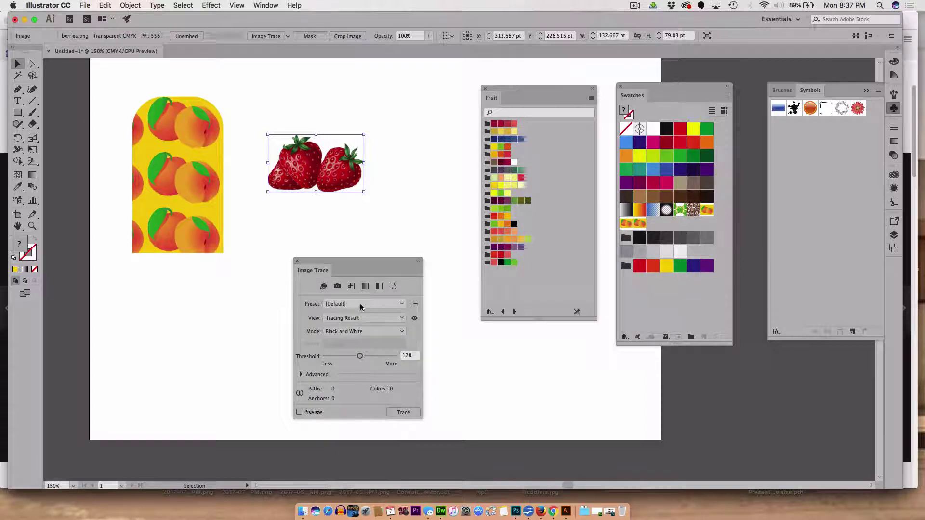
pyautogui.click(361, 304)
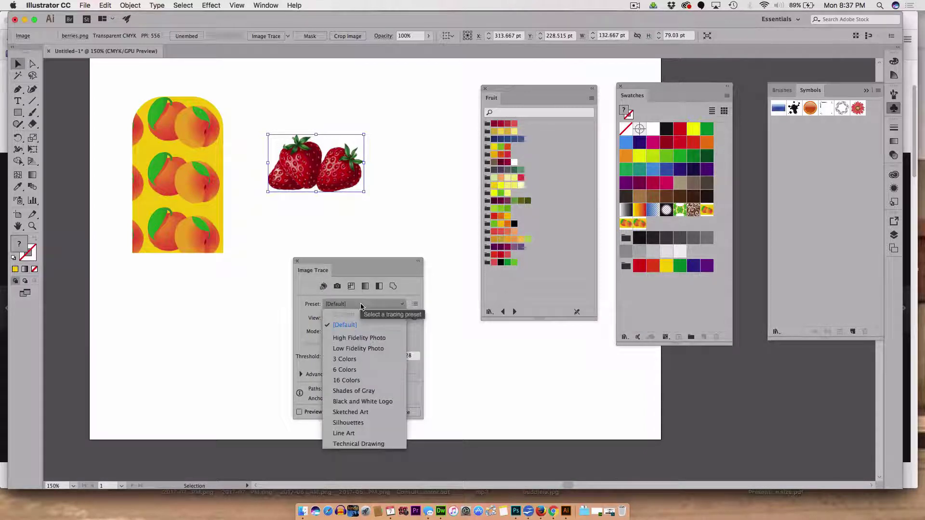
pyautogui.click(357, 380)
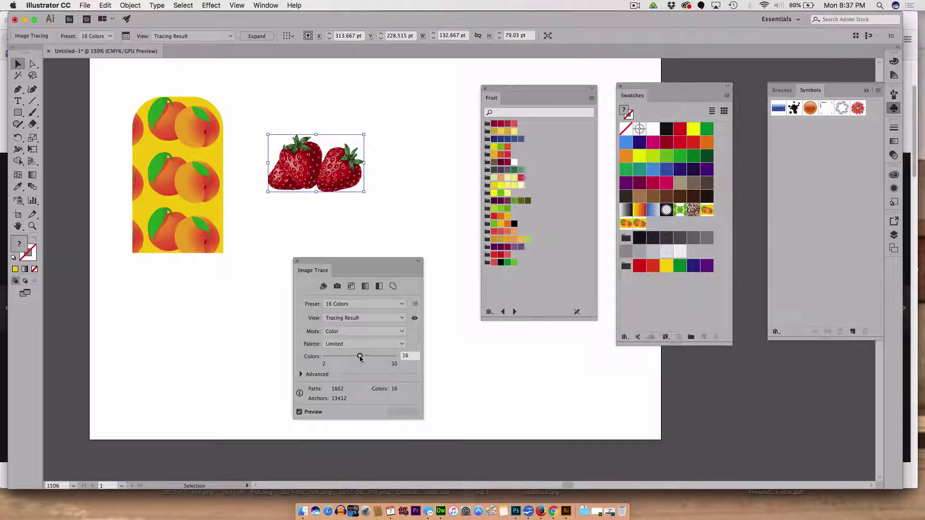
# Reduce the strawberry trace to 8 colors and drag it into Swatches as a pattern.
pyautogui.moveTo(360, 358); pyautogui.dragTo(353, 359)
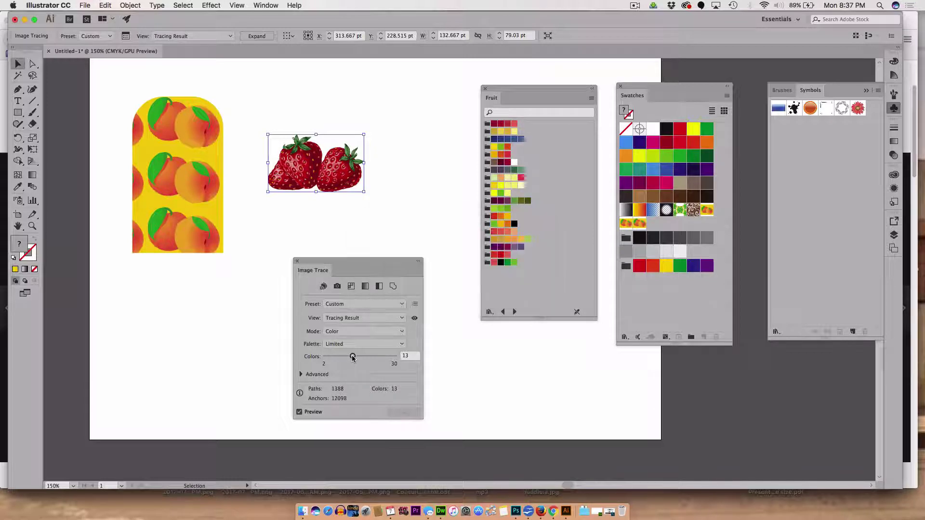
pyautogui.moveTo(352, 357); pyautogui.dragTo(341, 357)
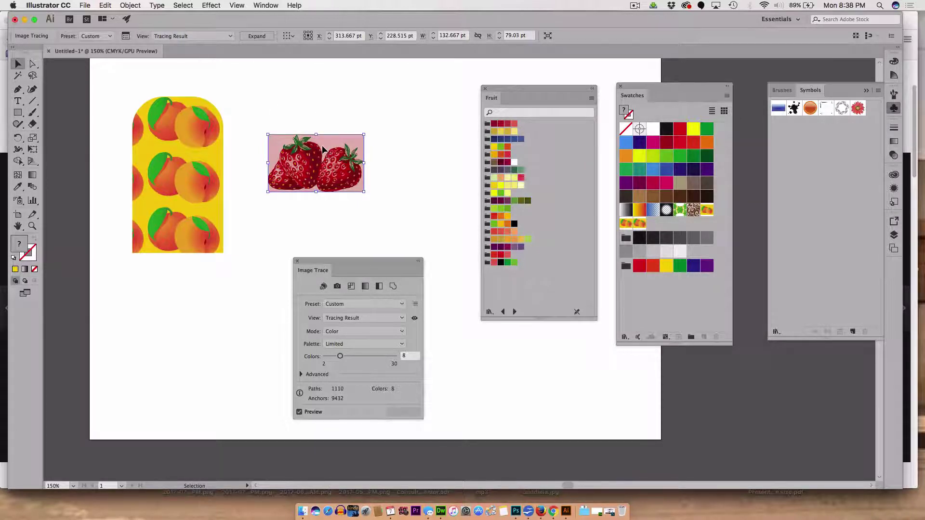
pyautogui.moveTo(323, 151); pyautogui.dragTo(677, 303)
# Move the strawberry image lower left and add a strawberry-pattern copy of the peach shape beside it.
pyautogui.click(354, 198)
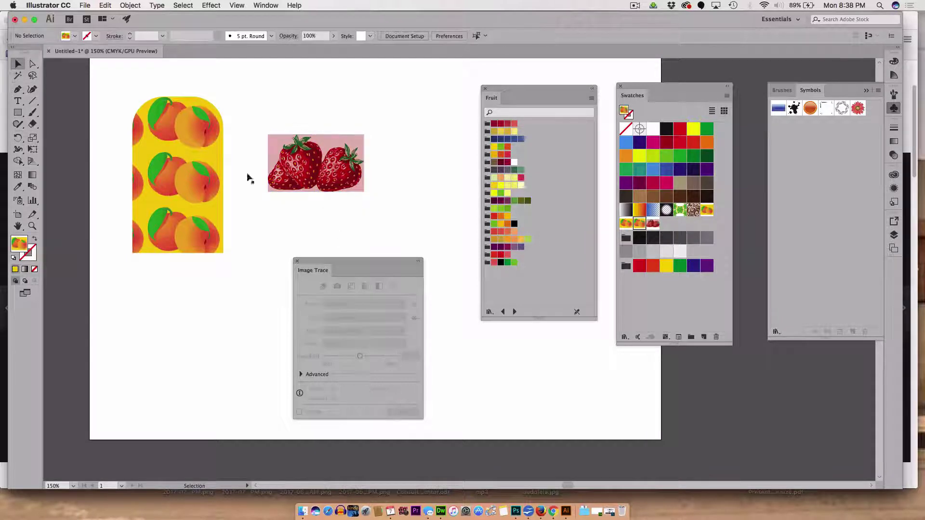
pyautogui.moveTo(274, 142)
pyautogui.mouseDown()
pyautogui.moveTo(263, 211)
pyautogui.moveTo(129, 348)
pyautogui.mouseUp()
pyautogui.click(152, 223)
pyautogui.moveTo(153, 203); pyautogui.dragTo(336, 212)
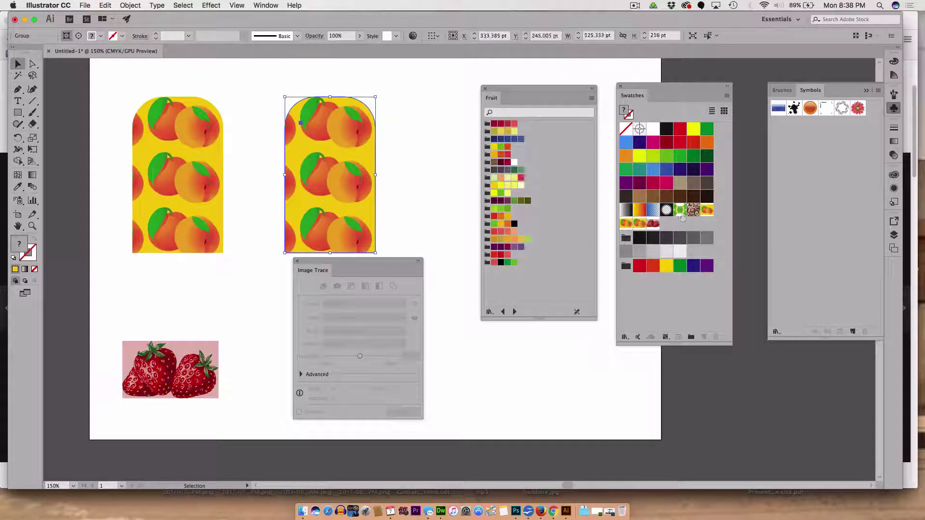
pyautogui.click(653, 223)
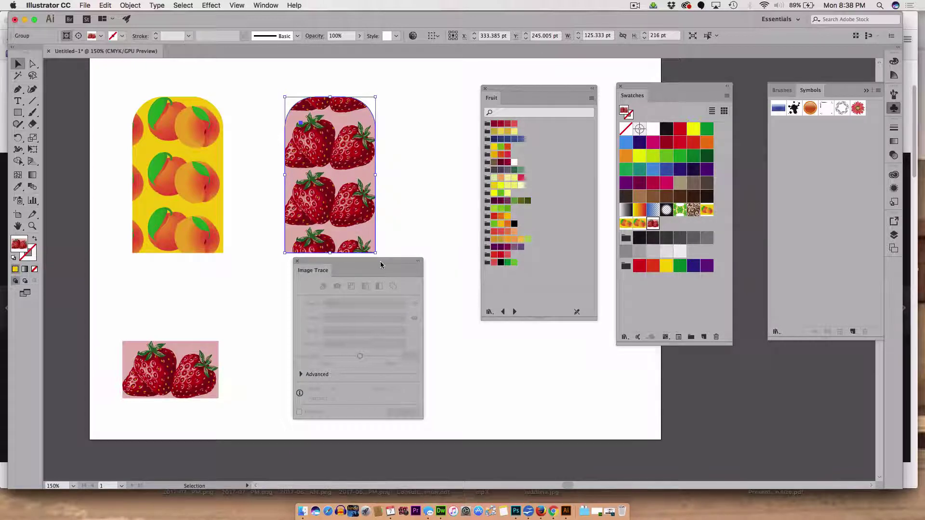
pyautogui.moveTo(381, 262)
pyautogui.mouseDown()
pyautogui.moveTo(325, 332)
pyautogui.moveTo(358, 344)
pyautogui.moveTo(343, 342)
pyautogui.mouseUp()
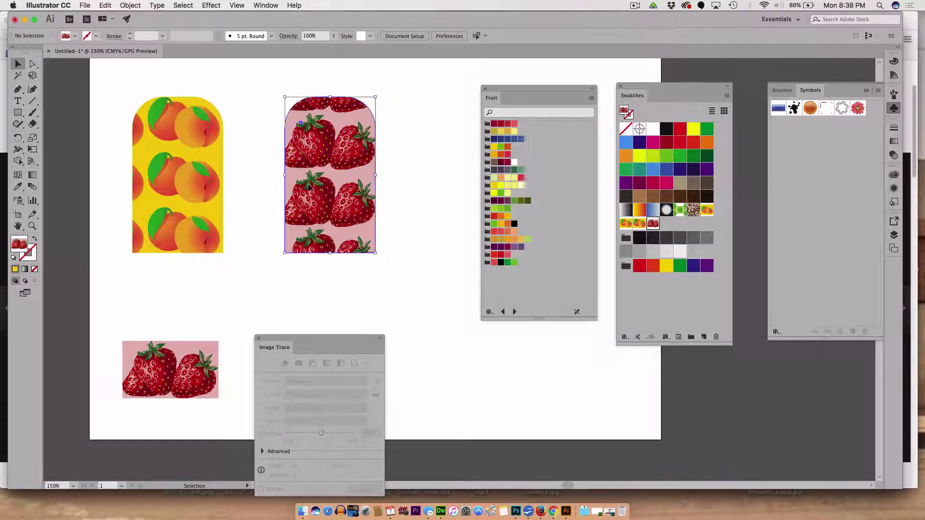
# Expand the strawberry arch's pattern fill into objects with Object > Expand, Fill checked.
pyautogui.click(130, 5)
pyautogui.click(140, 101)
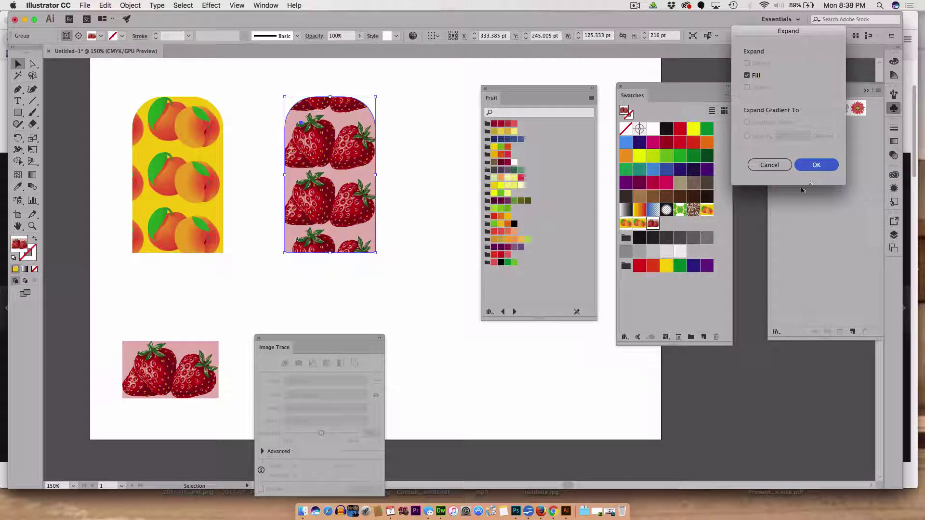
pyautogui.click(818, 166)
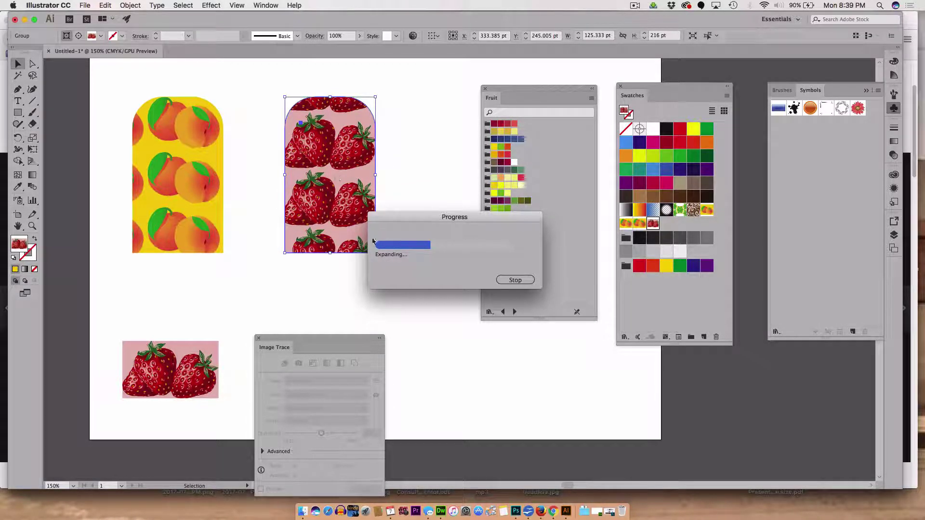
pyautogui.click(515, 280)
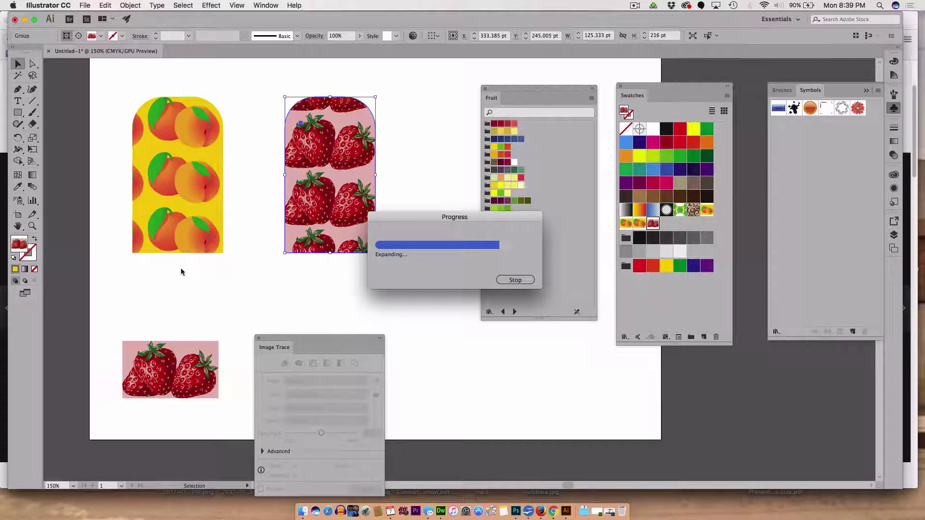
pyautogui.moveTo(426, 218); pyautogui.dragTo(422, 155)
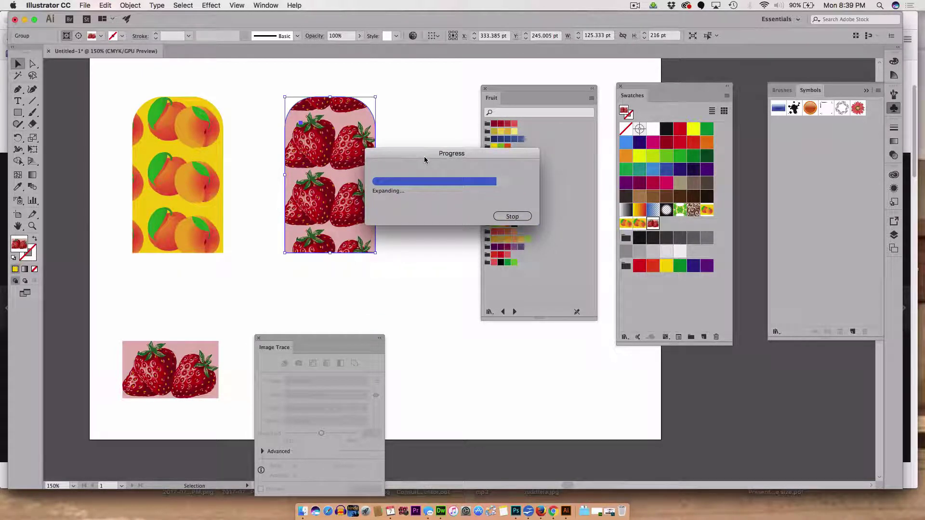